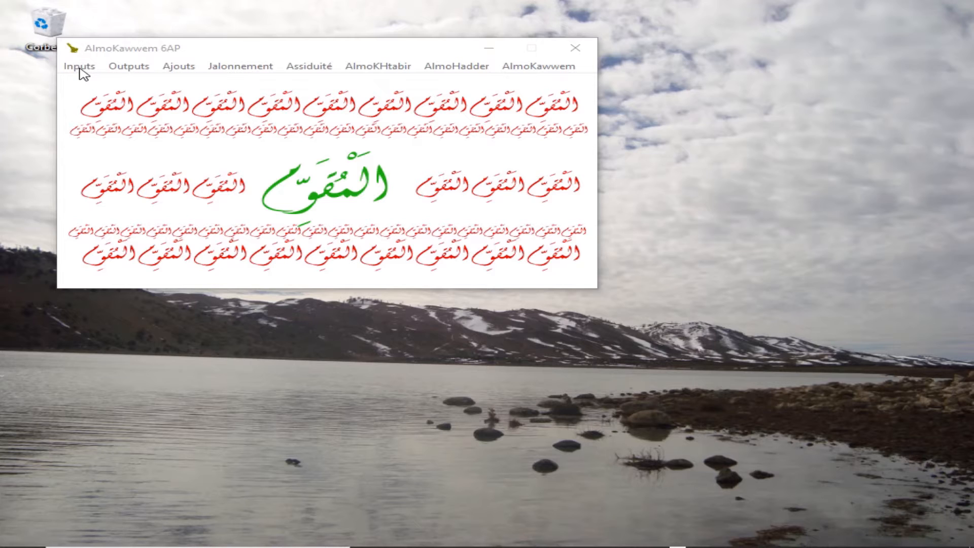
- Open the input form for the Langue domain, move it clear of the main window, and set UD to 3
{"action": "left_click", "coordinate": [79, 67]}
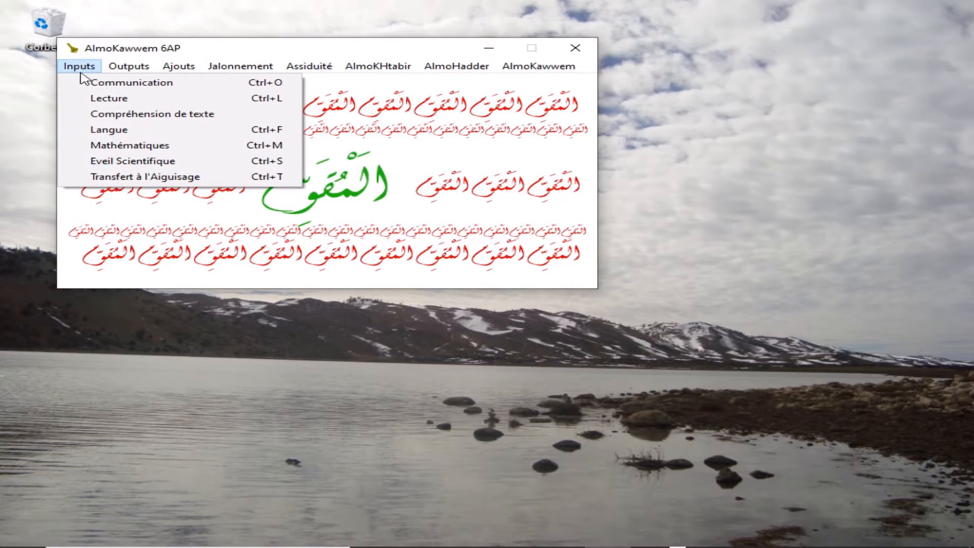
{"action": "left_click", "coordinate": [107, 131]}
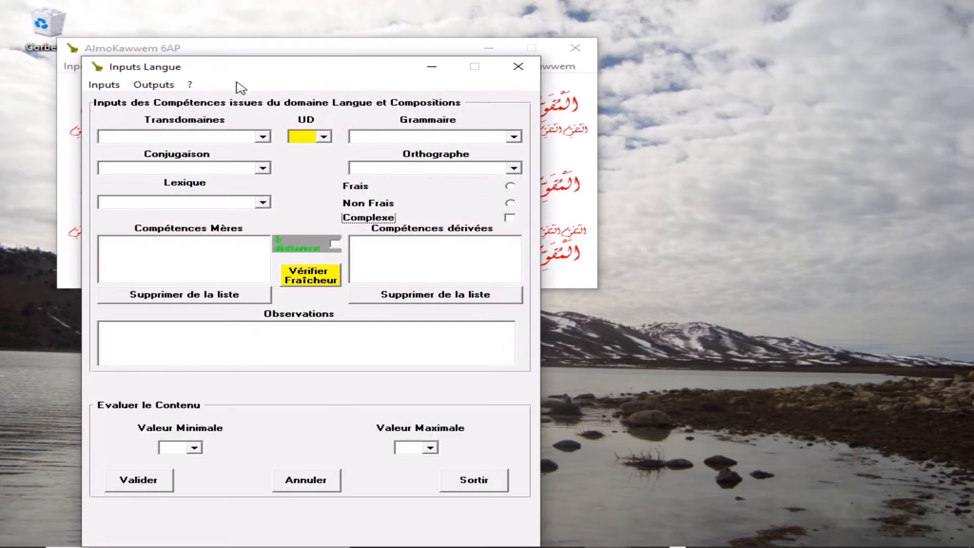
{"action": "left_click_drag", "start_coordinate": [259, 75], "coordinate": [476, 44]}
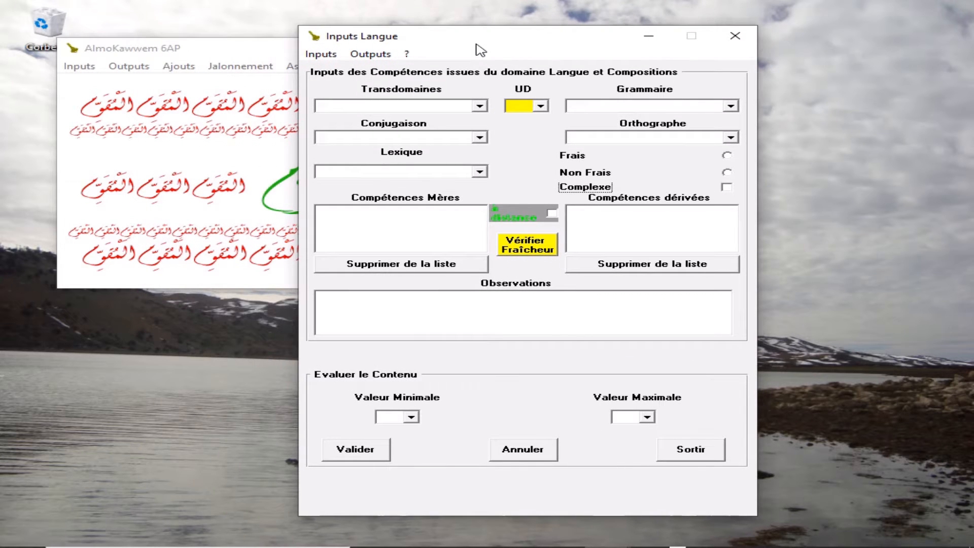
{"action": "left_click", "coordinate": [541, 107]}
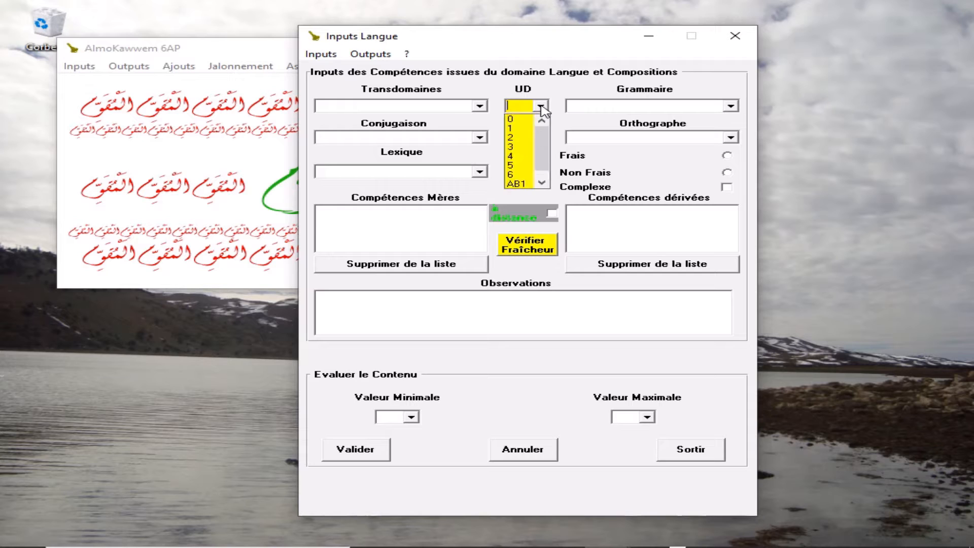
{"action": "left_click", "coordinate": [528, 147]}
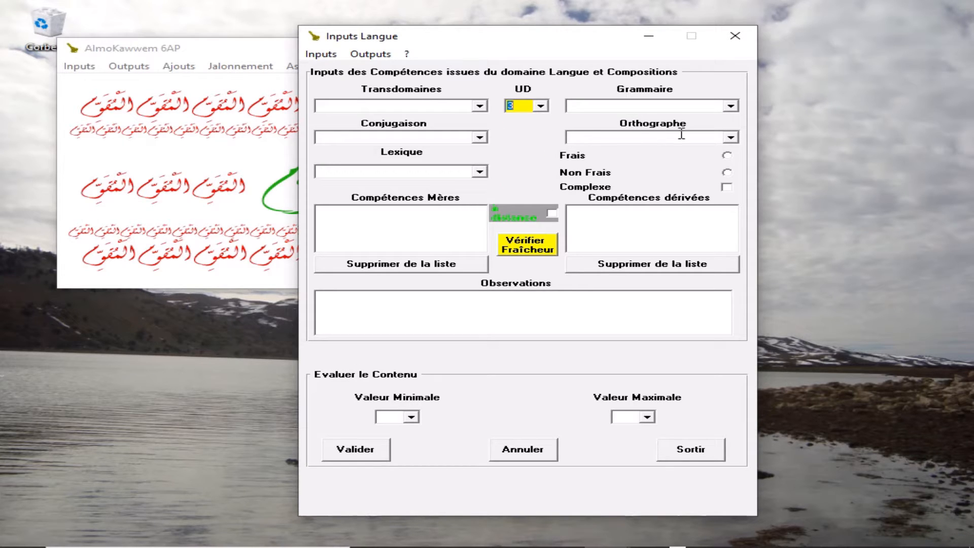
- Add the Orthographe competence "Accord Sujet / Verbe", dismiss its history table, mark it as Frais, and enter "demo" as the observation
{"action": "left_click", "coordinate": [731, 138]}
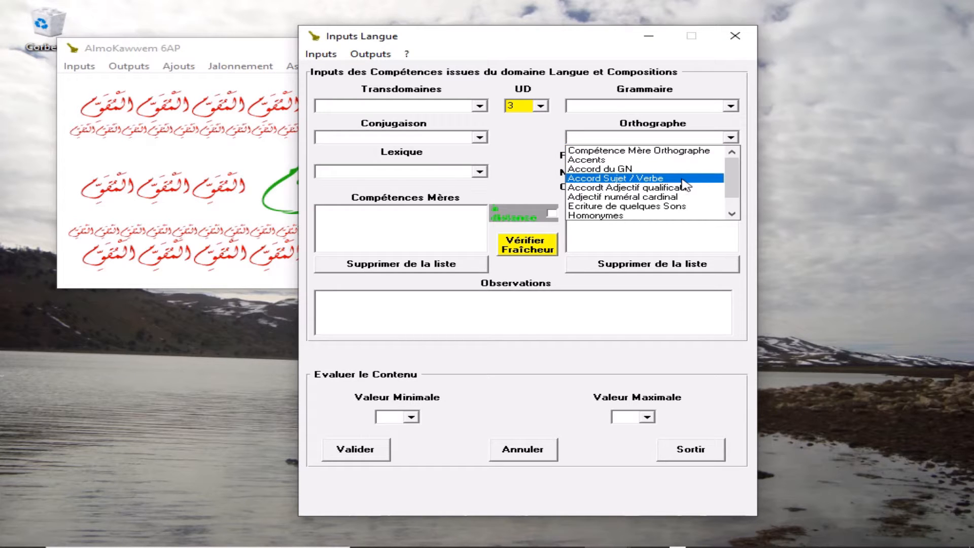
{"action": "left_click", "coordinate": [656, 179]}
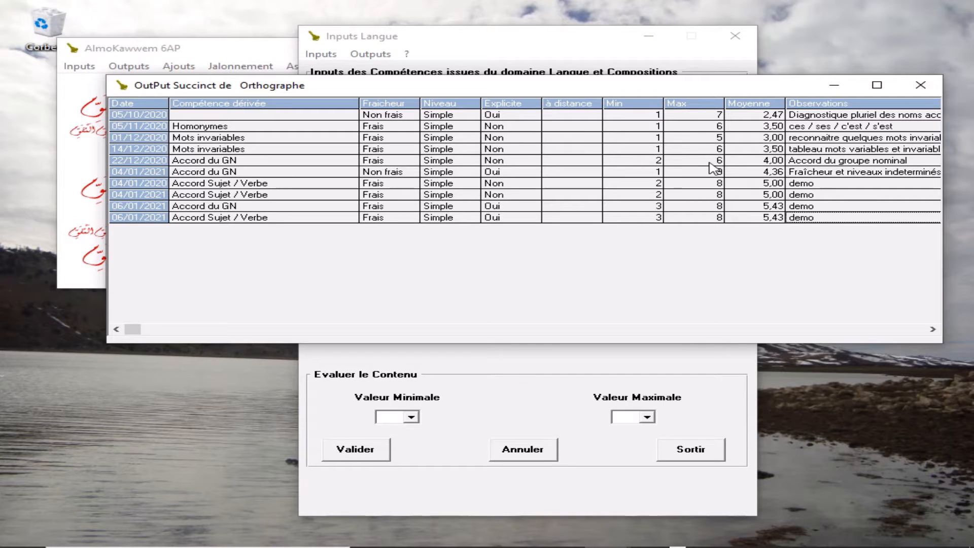
{"action": "left_click", "coordinate": [922, 89]}
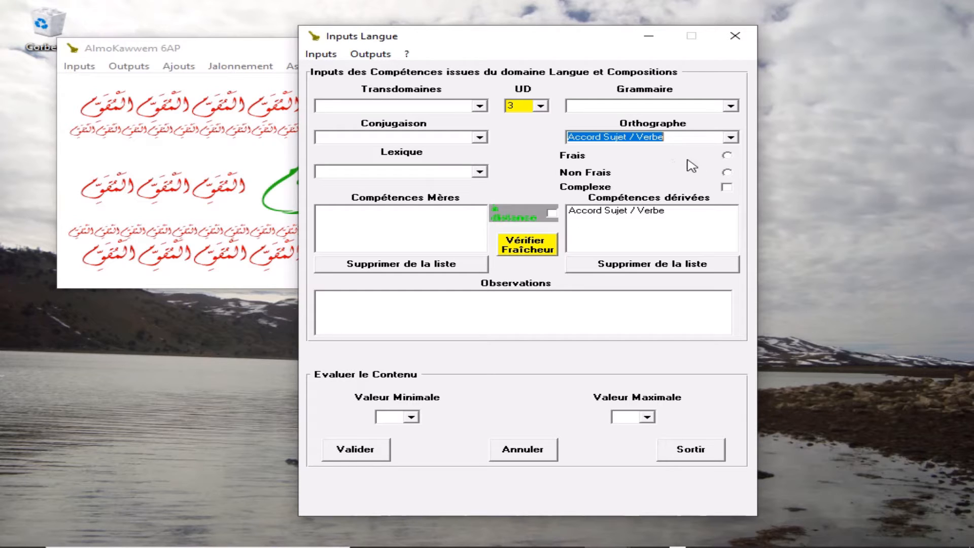
{"action": "left_click", "coordinate": [727, 156]}
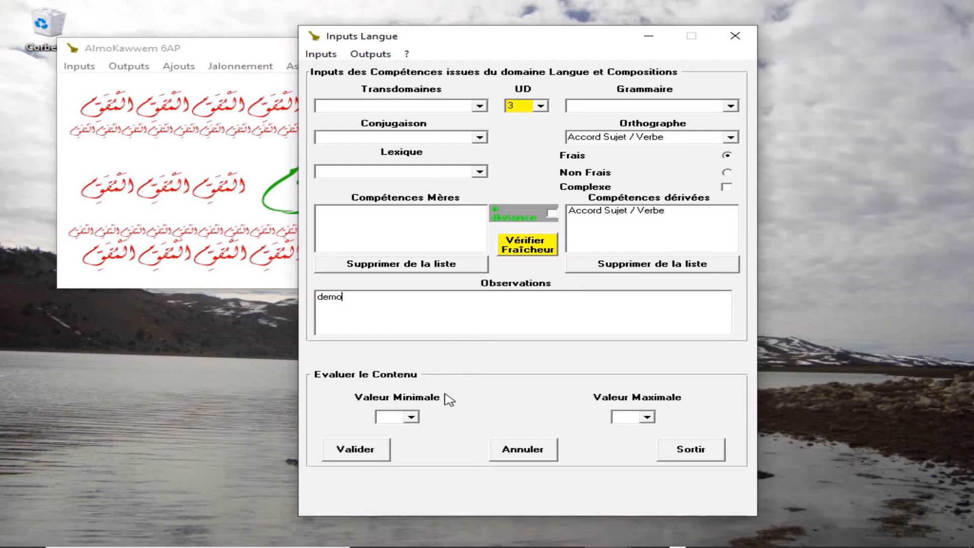
- Try to validate the entry without any scores, and again with a minimum value of 5 and a maximum value of 3
{"action": "left_click", "coordinate": [363, 452]}
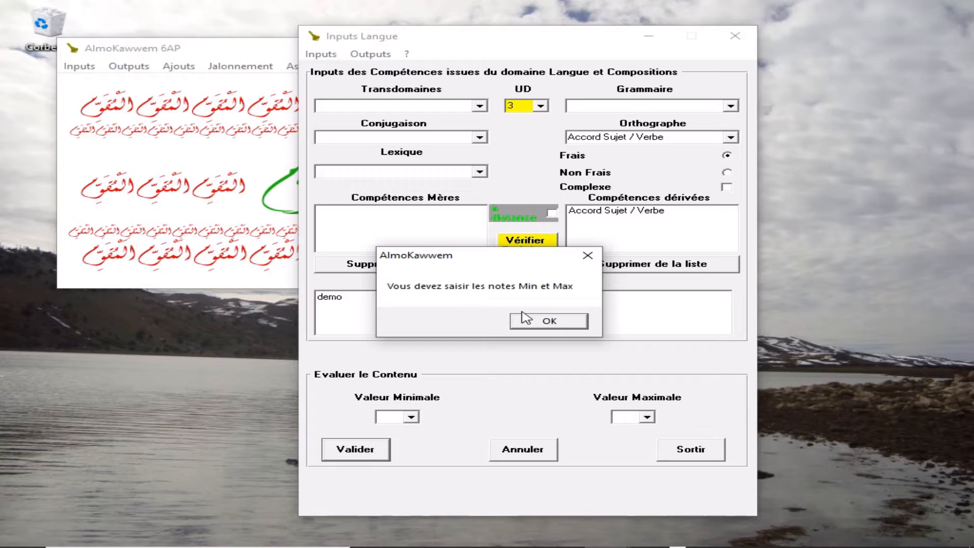
{"action": "left_click", "coordinate": [555, 325]}
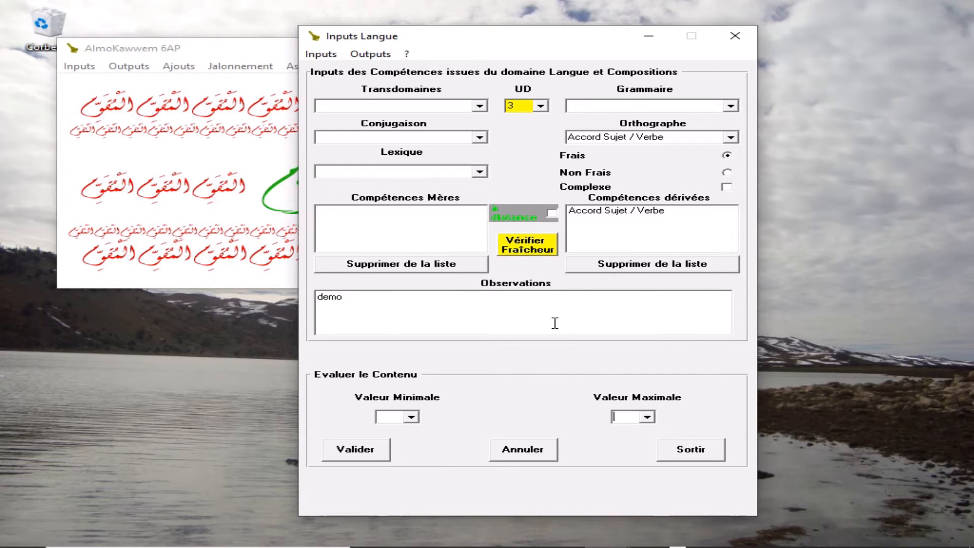
{"action": "left_click", "coordinate": [412, 417]}
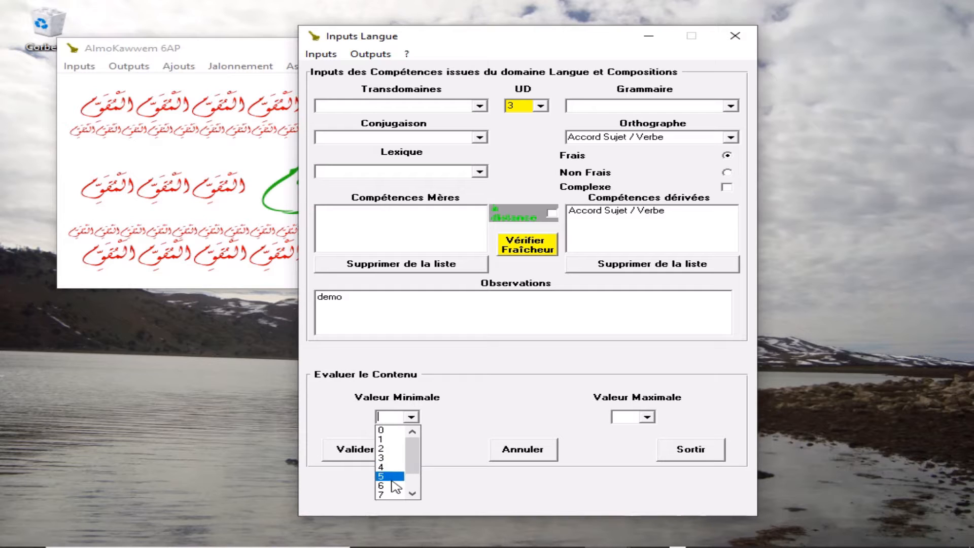
{"action": "left_click", "coordinate": [391, 466]}
{"action": "left_click", "coordinate": [648, 417]}
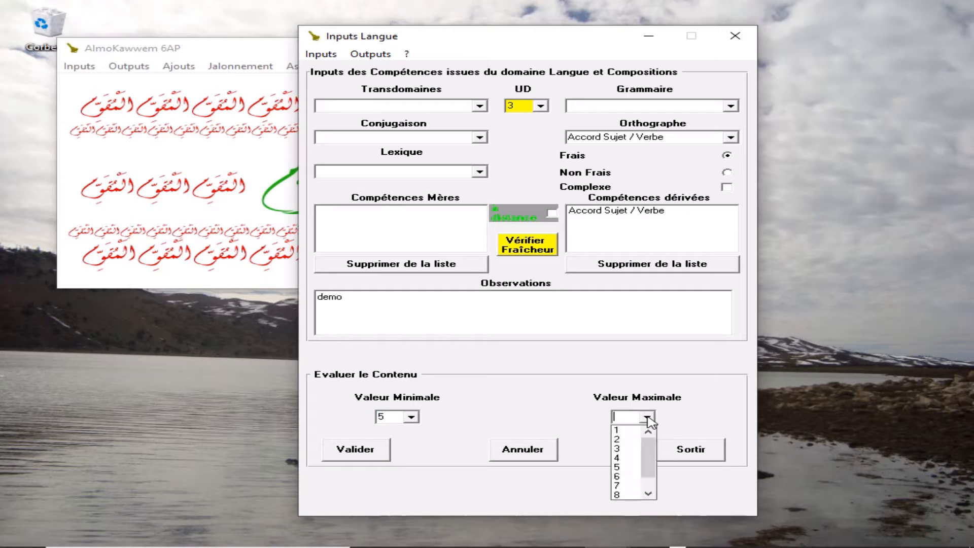
{"action": "left_click", "coordinate": [634, 450]}
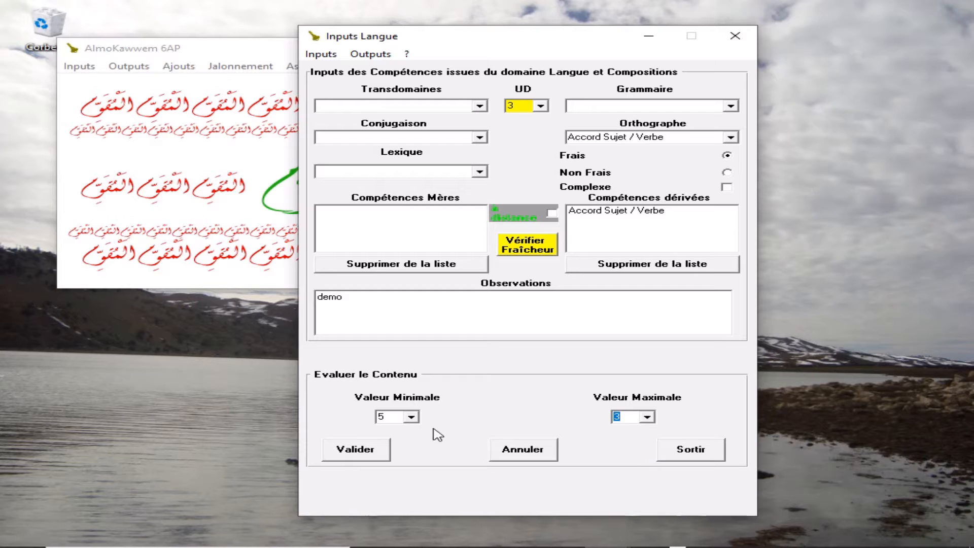
{"action": "left_click", "coordinate": [363, 455]}
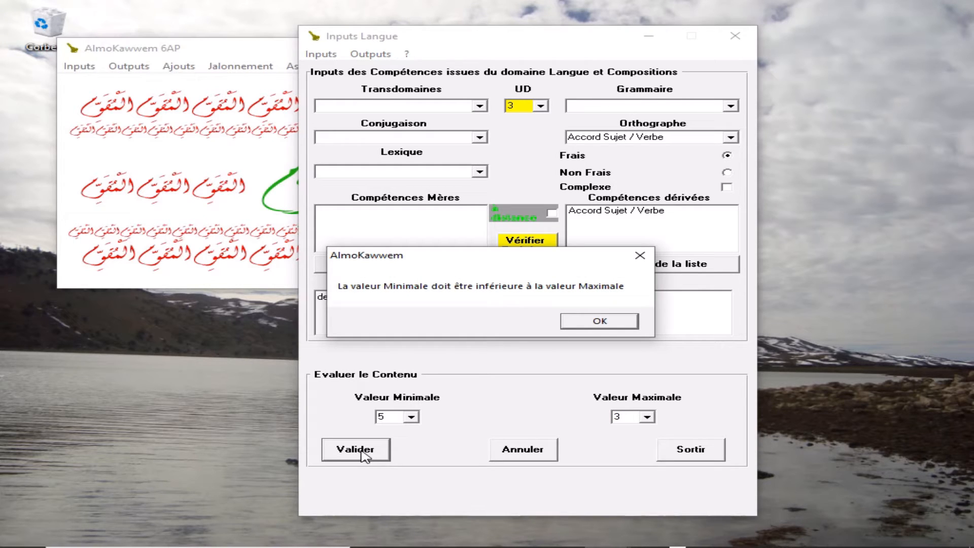
{"action": "left_click", "coordinate": [599, 322]}
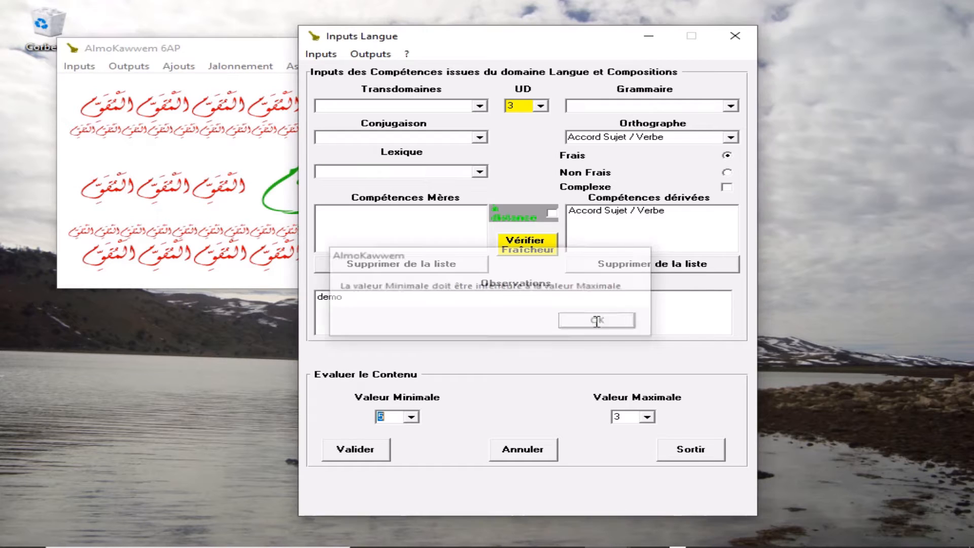
- Set the content's minimum value to 2 and maximum value to 8, and validate the entry, agreeing to record it
{"action": "left_click", "coordinate": [411, 417]}
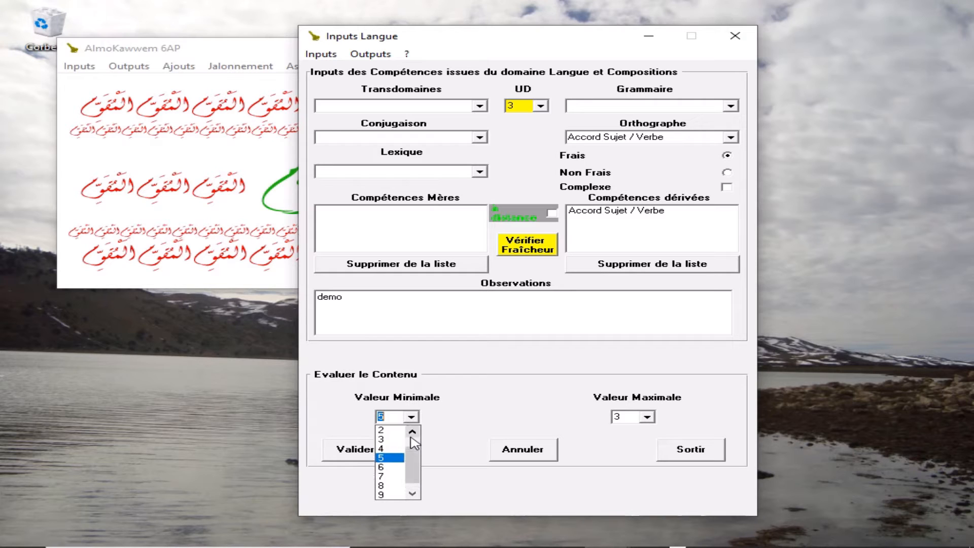
{"action": "left_click", "coordinate": [389, 430]}
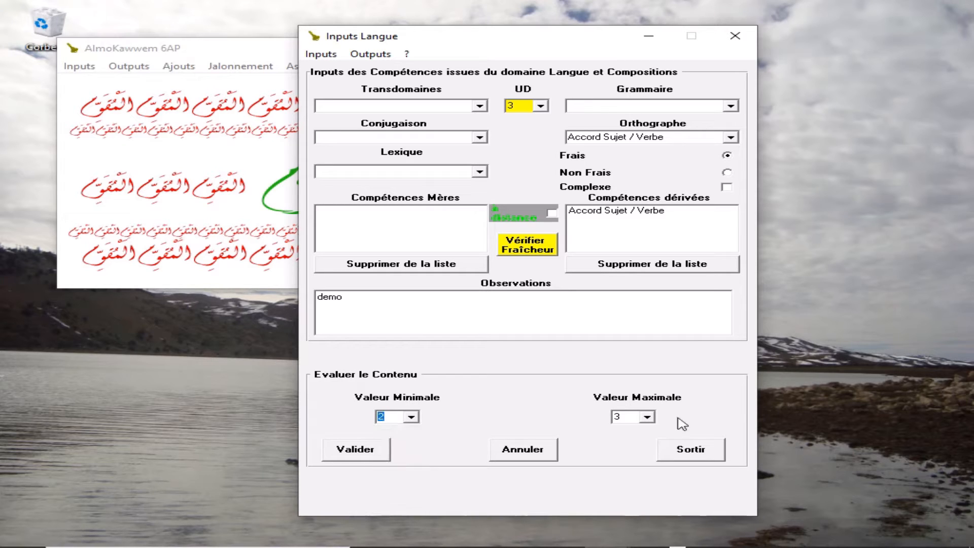
{"action": "left_click", "coordinate": [646, 416]}
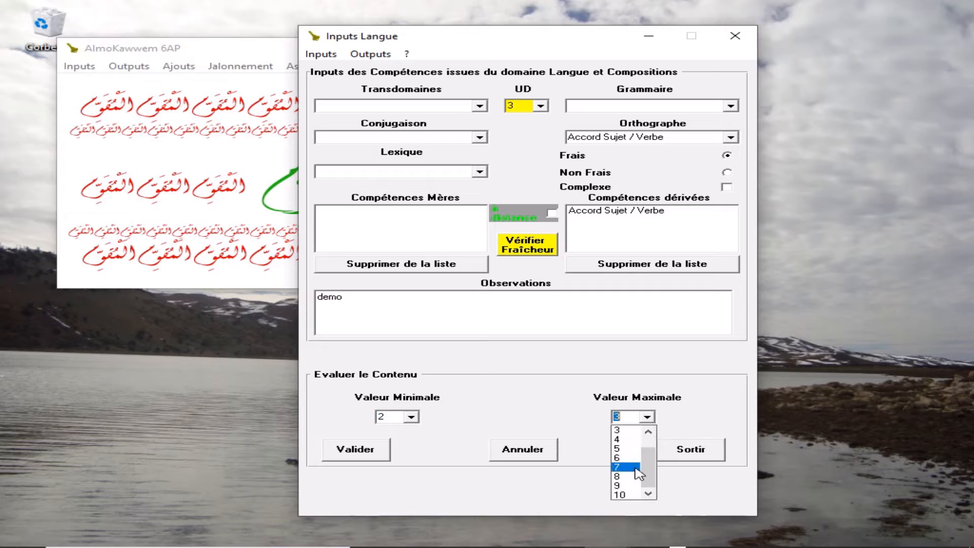
{"action": "left_click", "coordinate": [630, 475]}
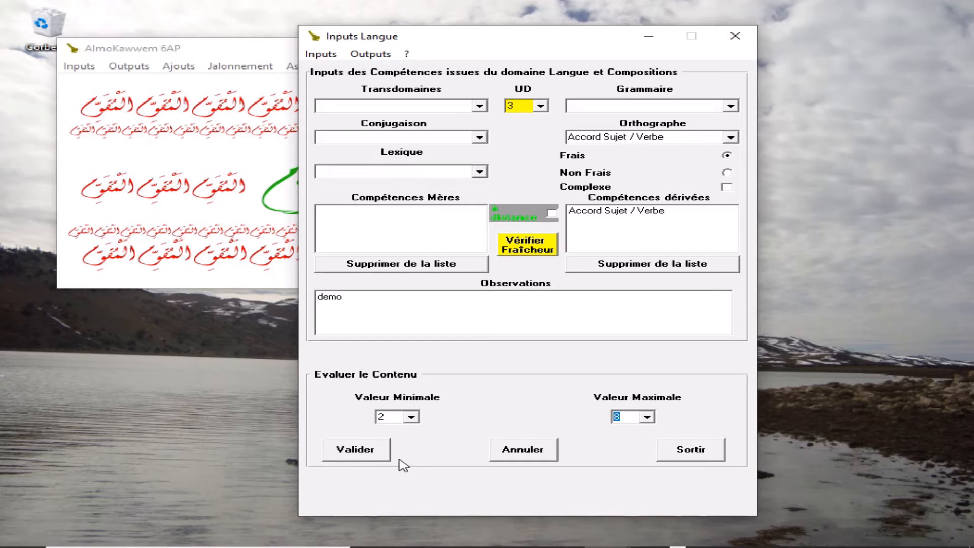
{"action": "left_click", "coordinate": [356, 450]}
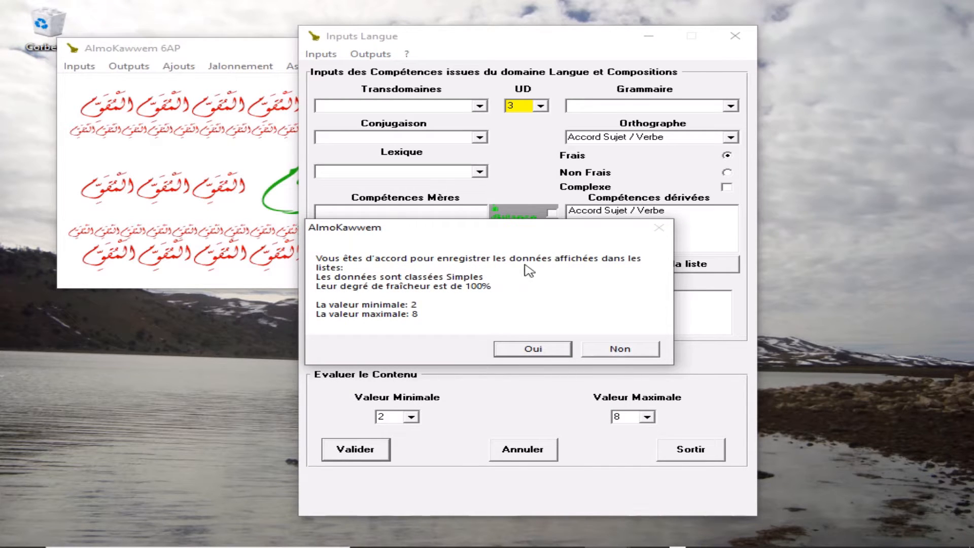
{"action": "left_click", "coordinate": [534, 349]}
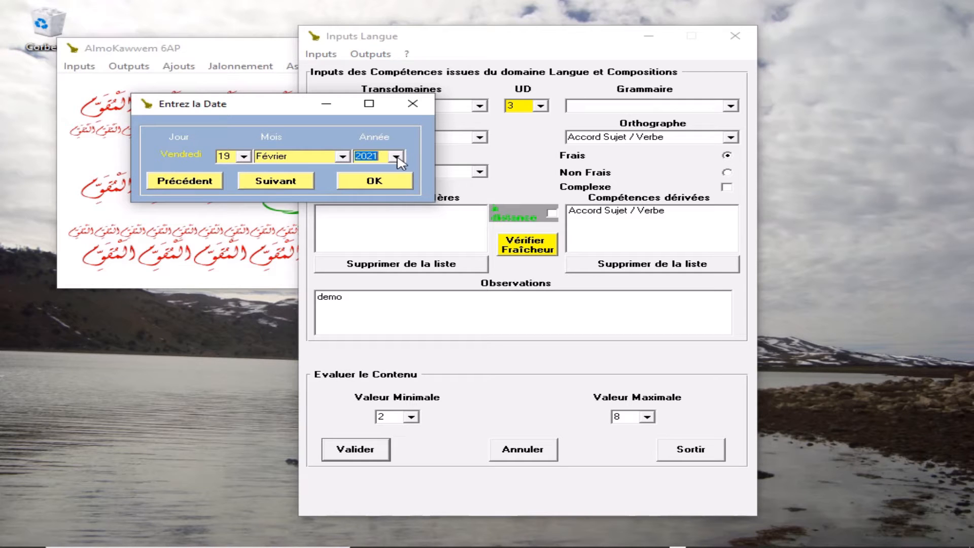
- Date the record 4 Janvier 2021 to save it, and close the Langue input form
{"action": "left_click", "coordinate": [343, 157]}
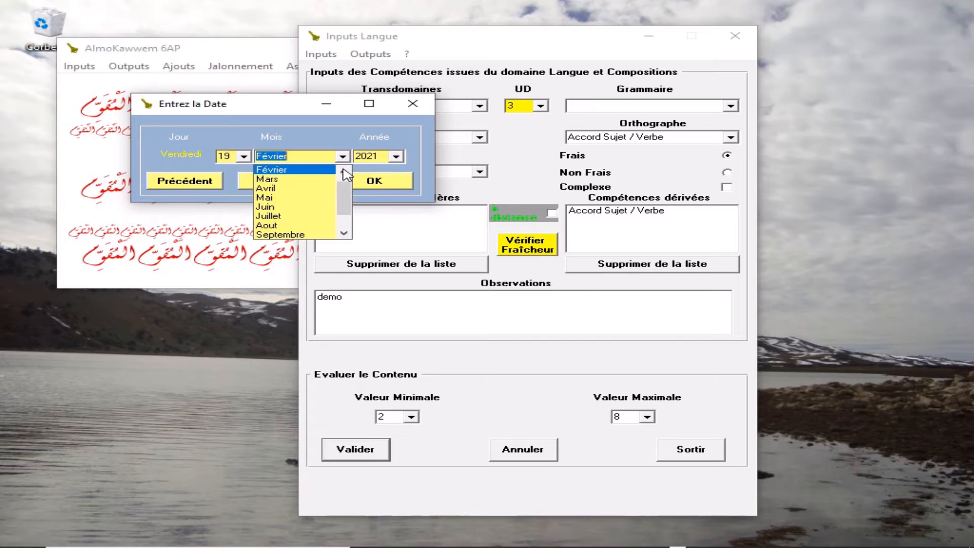
{"action": "left_click", "coordinate": [345, 173]}
{"action": "left_click", "coordinate": [302, 170]}
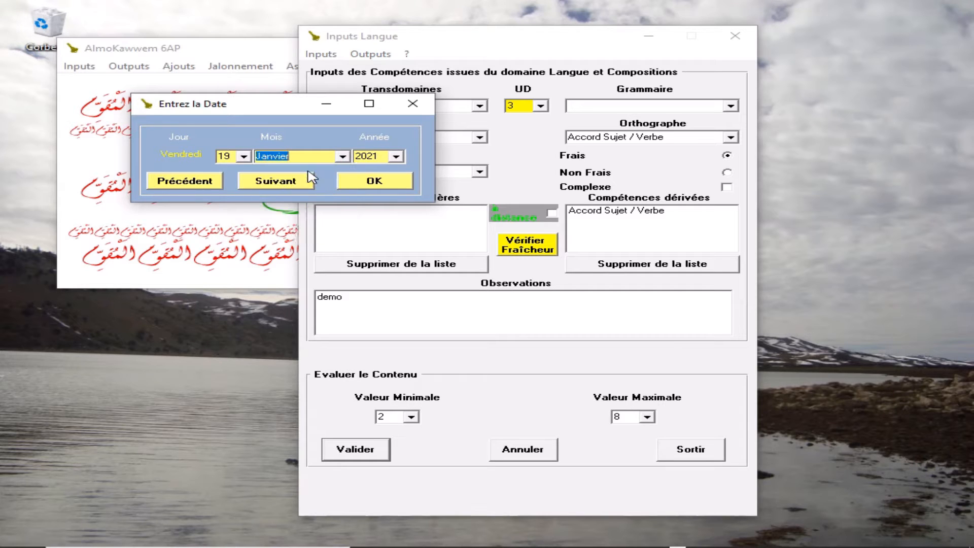
{"action": "left_click", "coordinate": [244, 157]}
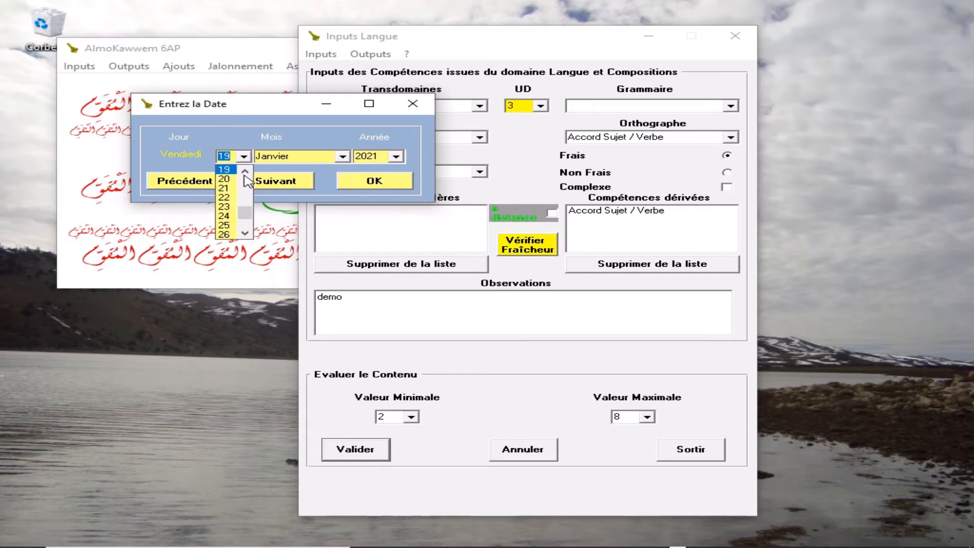
{"action": "left_click", "coordinate": [247, 185]}
{"action": "left_click", "coordinate": [246, 186]}
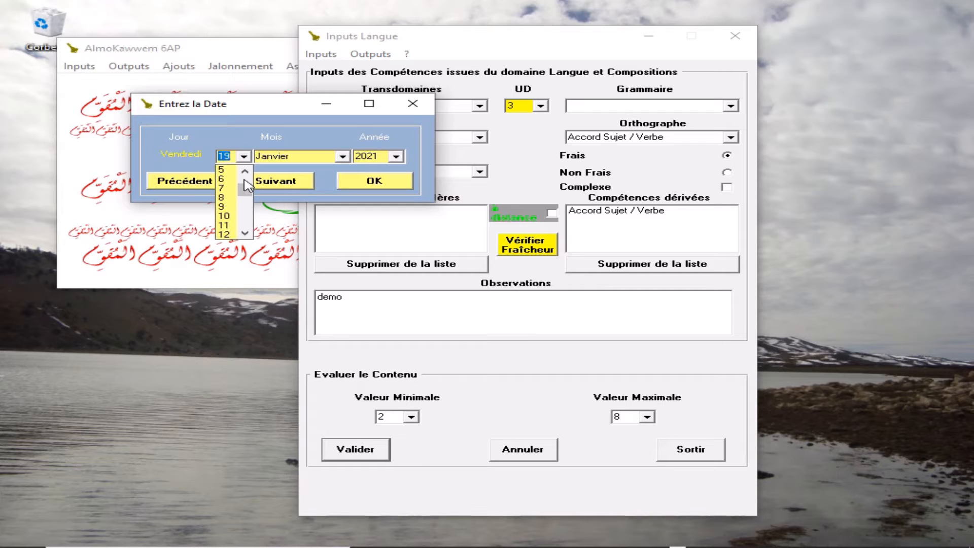
{"action": "left_click", "coordinate": [246, 172]}
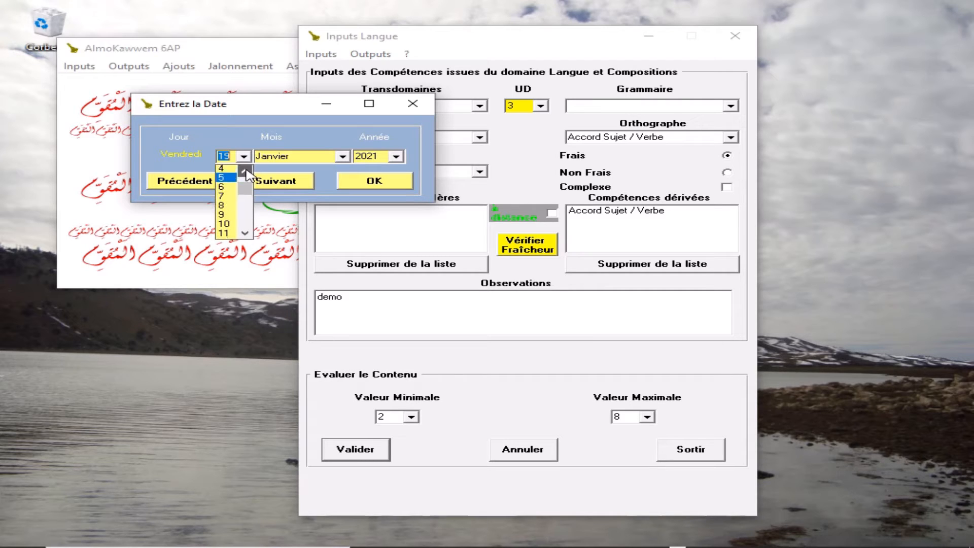
{"action": "left_click", "coordinate": [226, 170]}
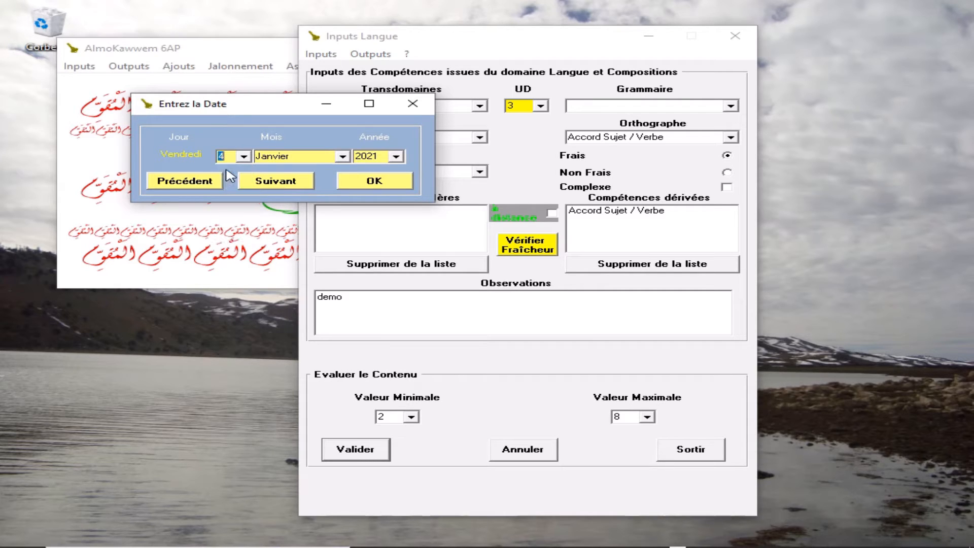
{"action": "left_click", "coordinate": [369, 182]}
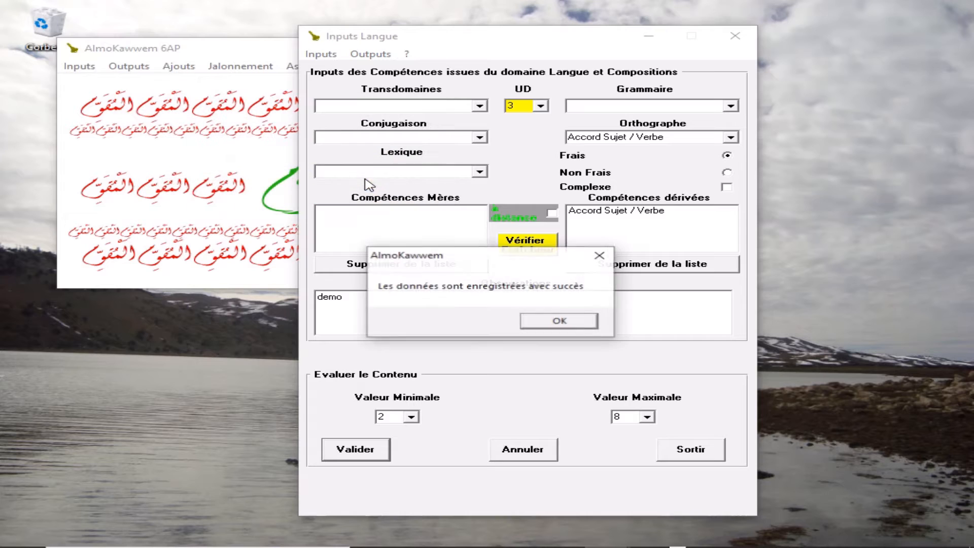
{"action": "left_click", "coordinate": [560, 321]}
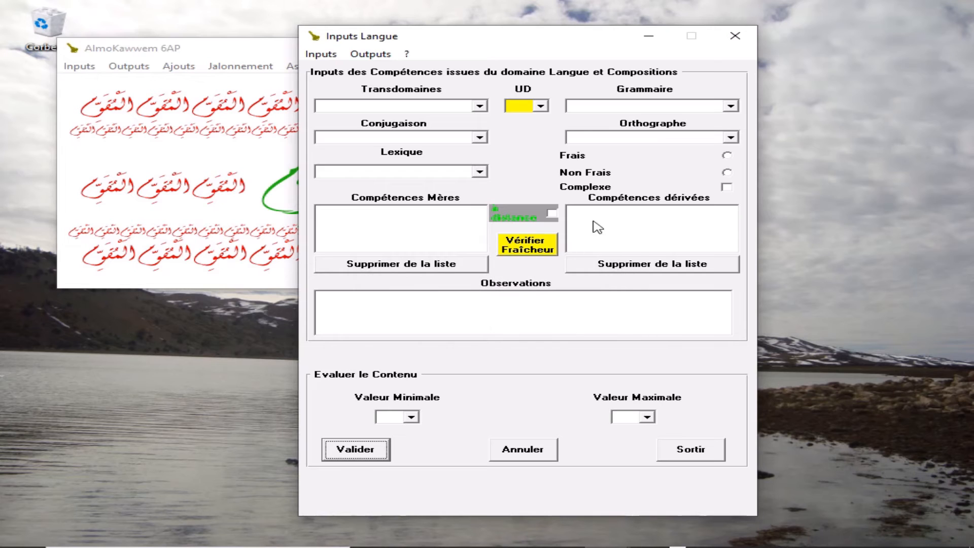
{"action": "left_click", "coordinate": [735, 36]}
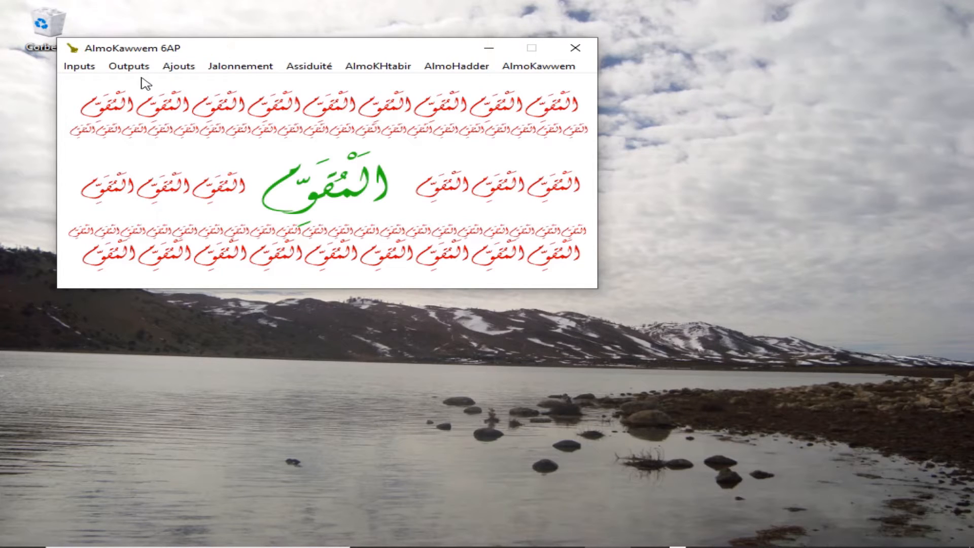
- Open the Langue input form and switch it to the learner inputs (Inputs relatifs aux Apprenants)
{"action": "left_click", "coordinate": [81, 68]}
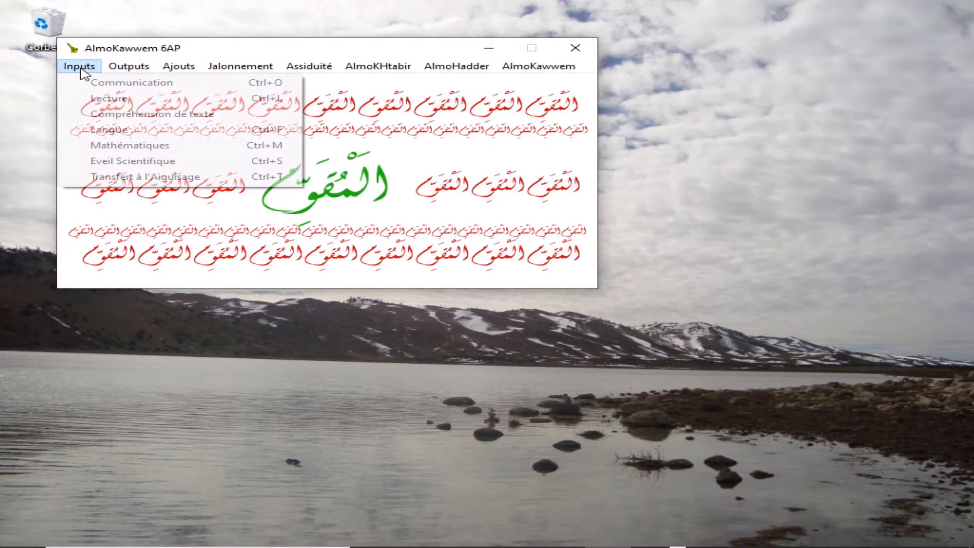
{"action": "left_click", "coordinate": [107, 133]}
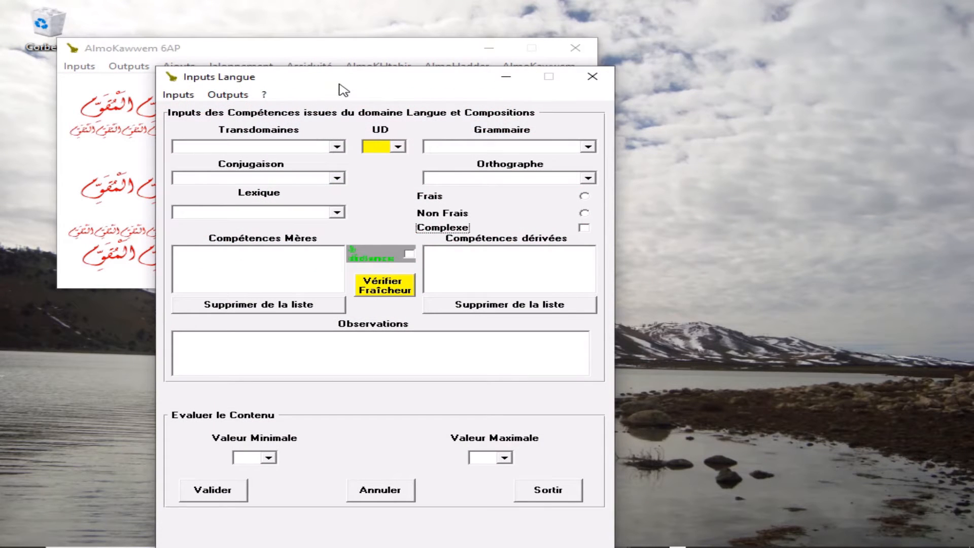
{"action": "left_click_drag", "start_coordinate": [339, 90], "coordinate": [357, 62]}
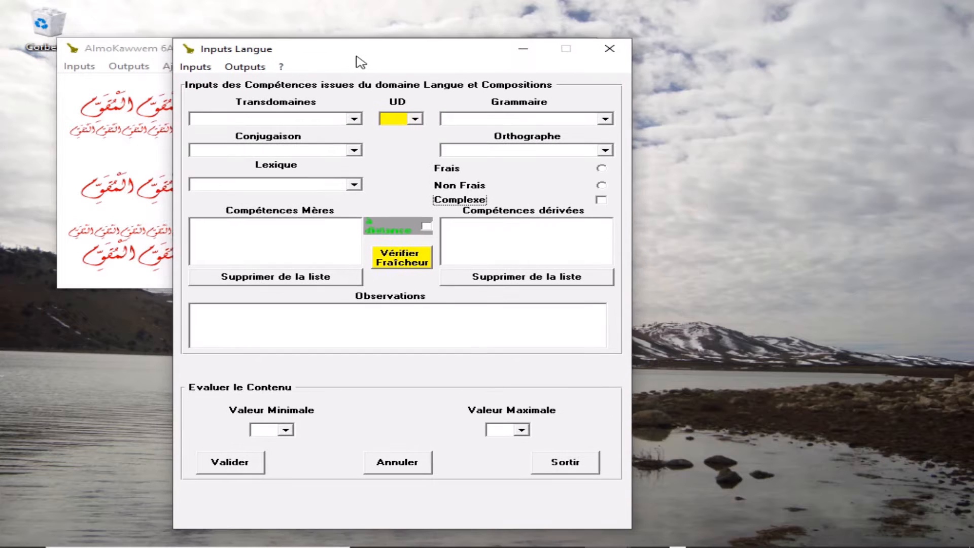
{"action": "left_click", "coordinate": [207, 69]}
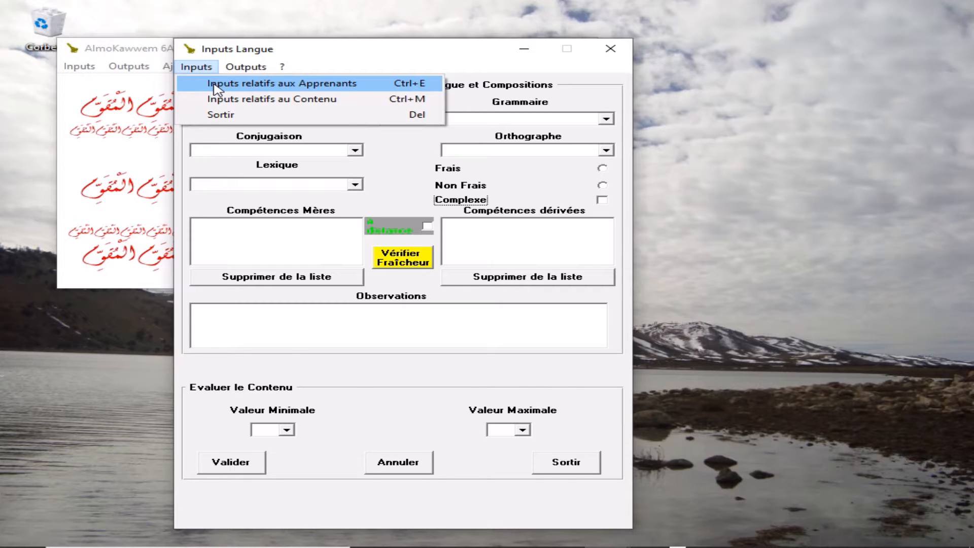
{"action": "left_click", "coordinate": [217, 86]}
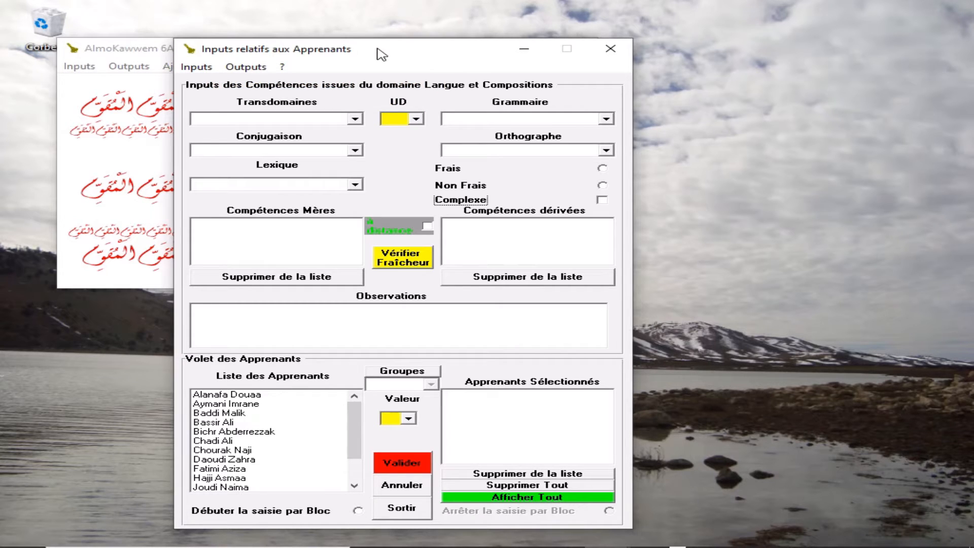
{"action": "left_click_drag", "start_coordinate": [381, 54], "coordinate": [400, 36]}
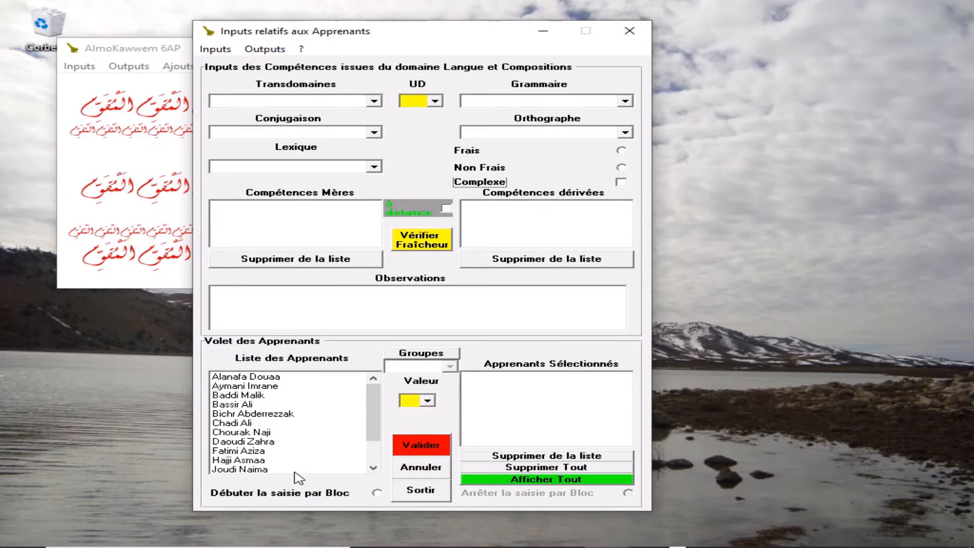
- Set the UD to 3 and add the Orthographe competence "Accord du GN"
{"action": "left_click", "coordinate": [435, 101]}
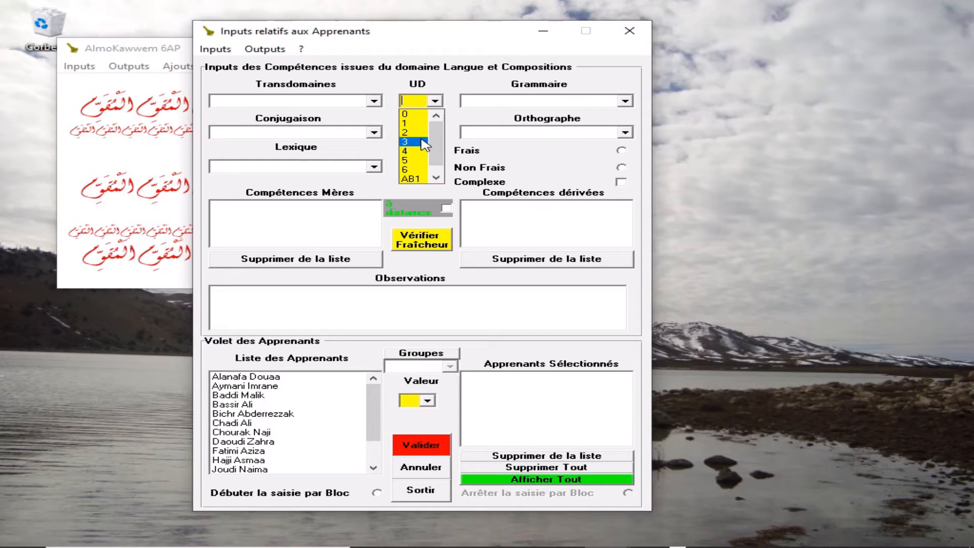
{"action": "left_click", "coordinate": [424, 144]}
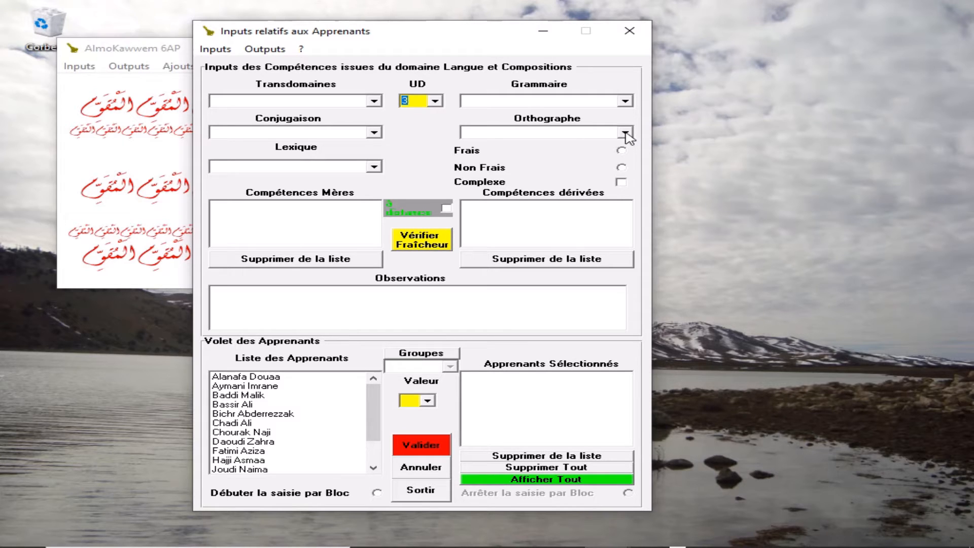
{"action": "left_click", "coordinate": [627, 135]}
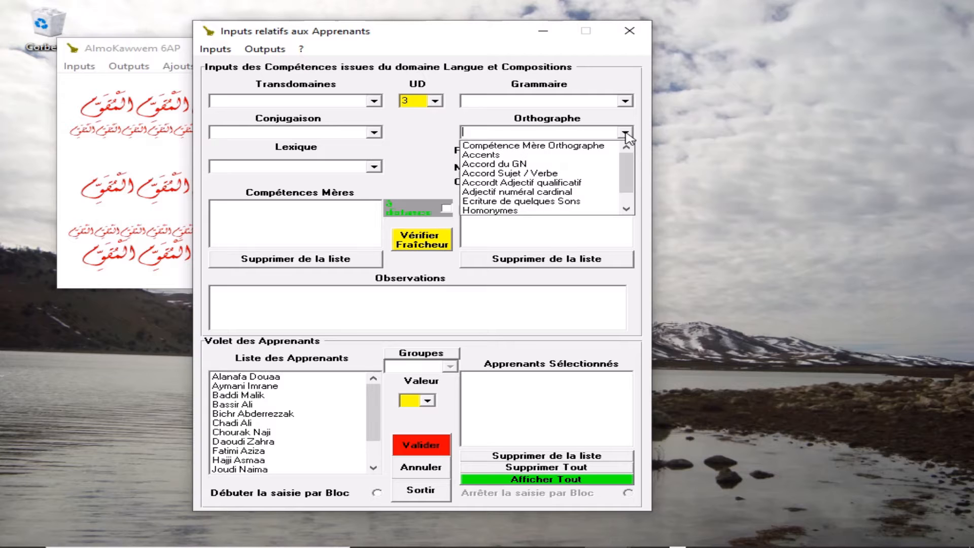
{"action": "left_click", "coordinate": [602, 168]}
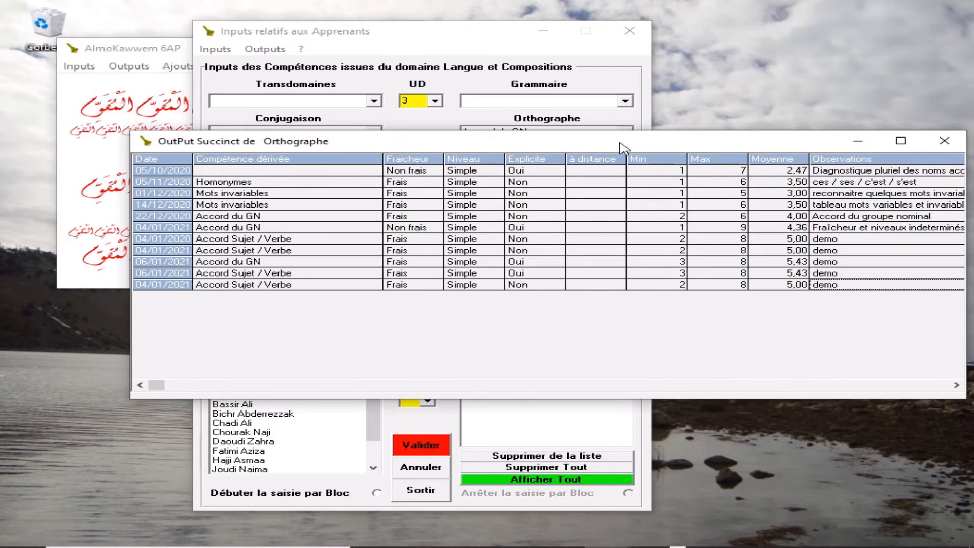
- Close the Orthographe history table and stop the succinct output display for this form
{"action": "left_click_drag", "start_coordinate": [640, 144], "coordinate": [580, 134]}
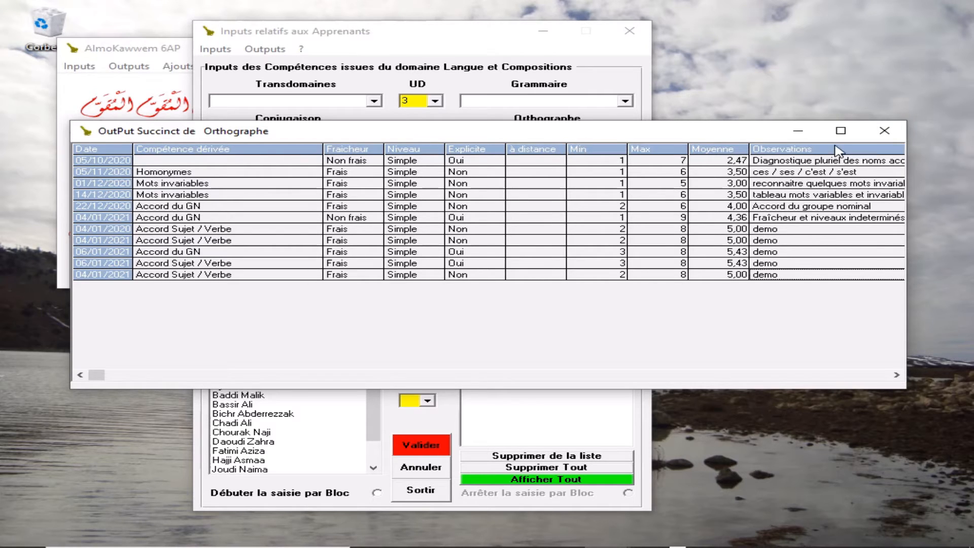
{"action": "left_click", "coordinate": [885, 132]}
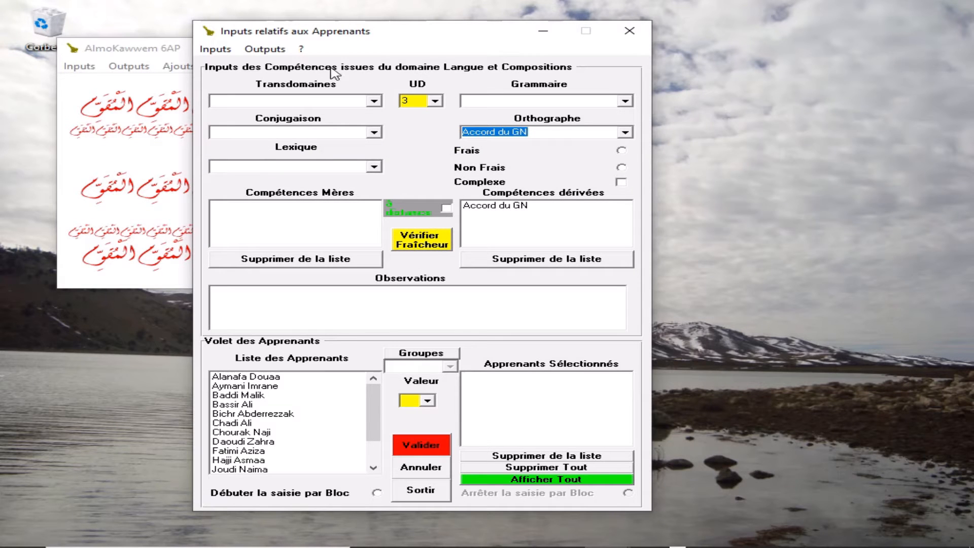
{"action": "left_click", "coordinate": [259, 50]}
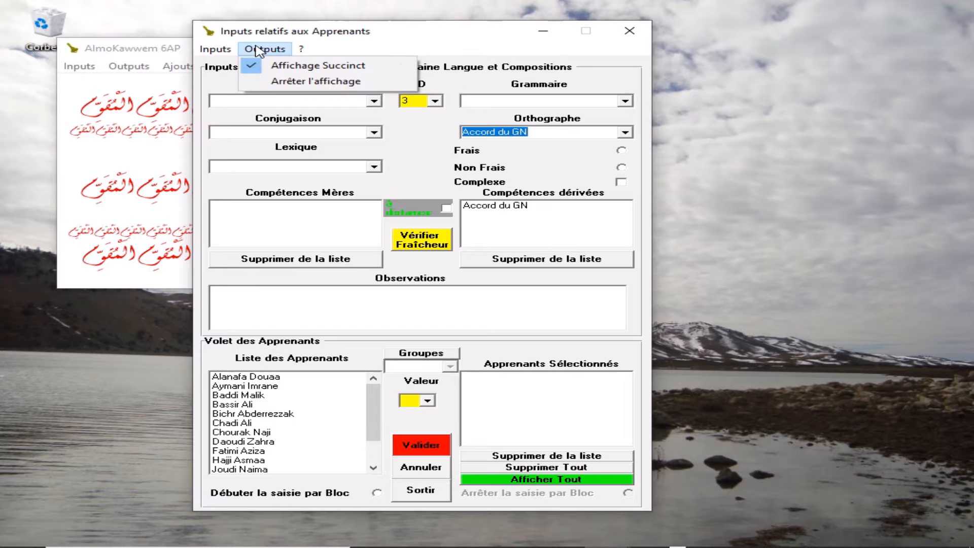
{"action": "left_click", "coordinate": [262, 82]}
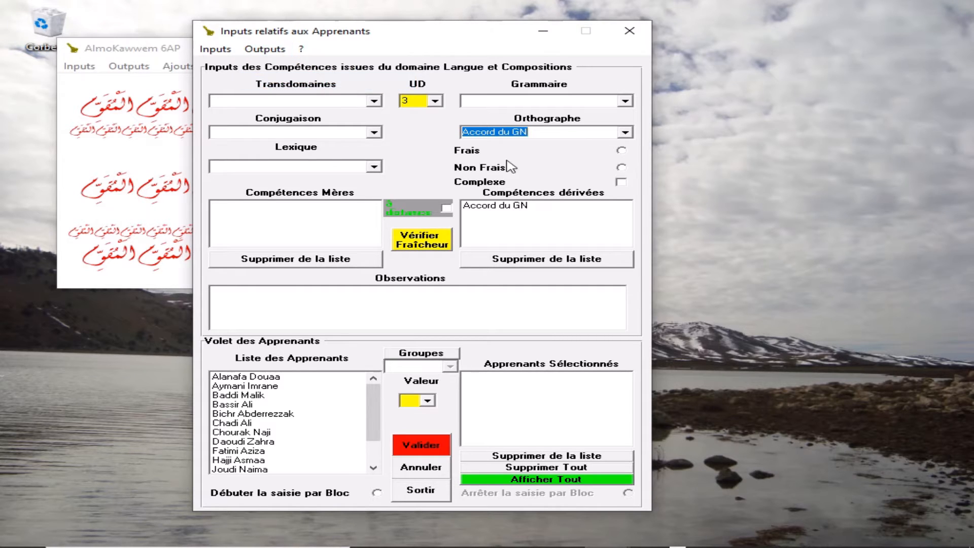
- Add the Orthographe competence "Adjectif numéral cardinal" and remove it from the derived competences list
{"action": "left_click", "coordinate": [626, 133]}
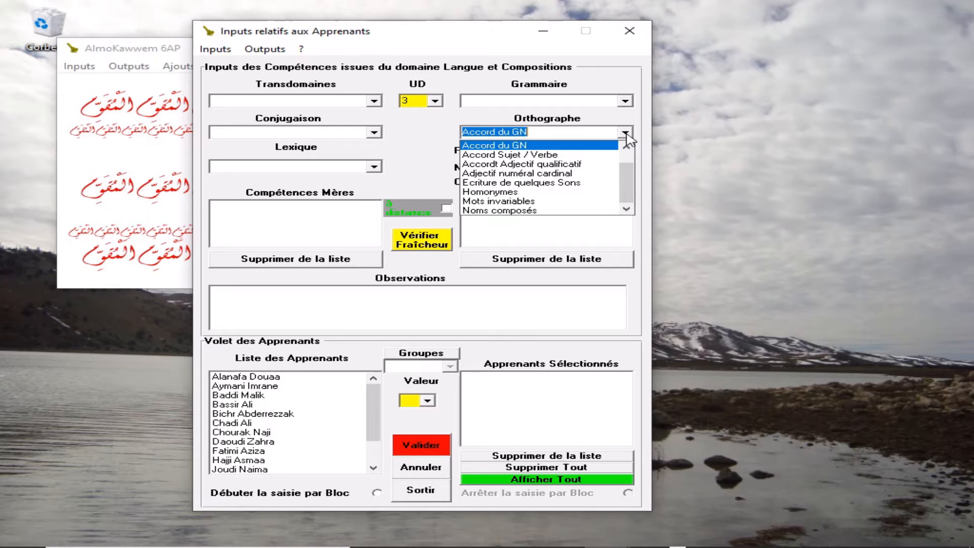
{"action": "left_click", "coordinate": [600, 175]}
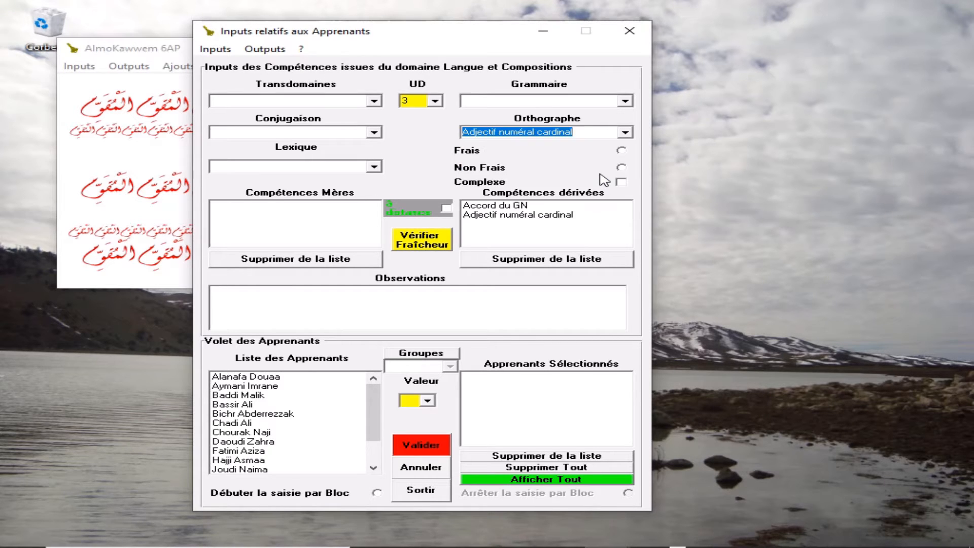
{"action": "left_click", "coordinate": [567, 217]}
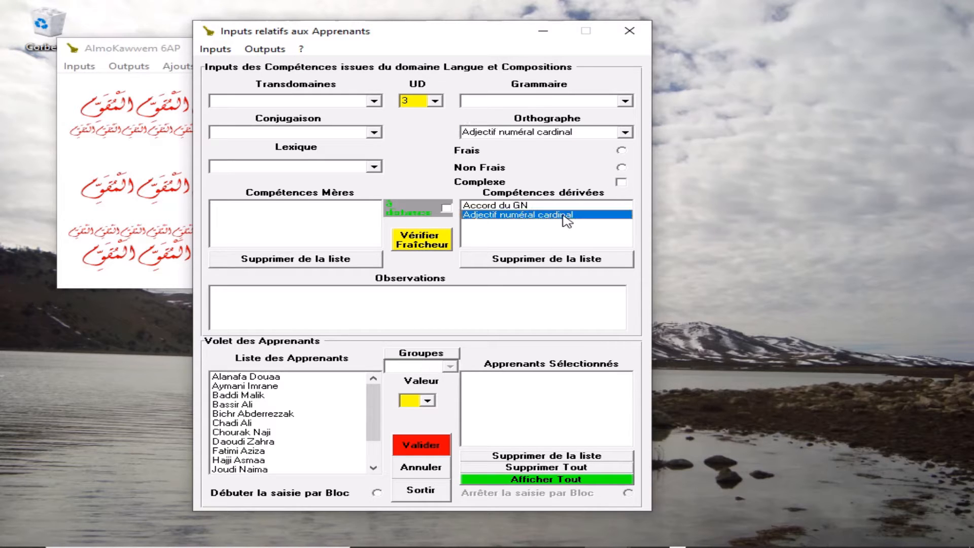
{"action": "left_click", "coordinate": [565, 261]}
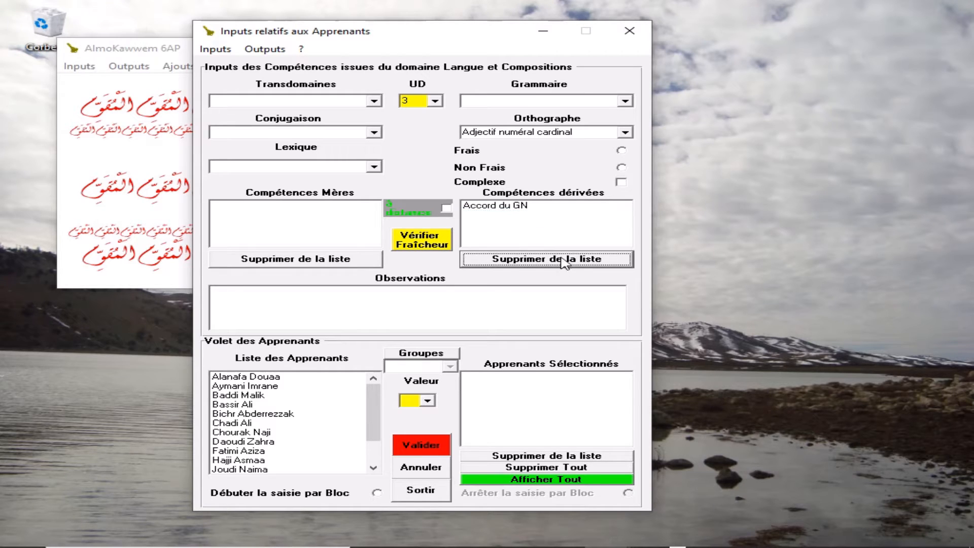
- Add the Orthographe competence "Accord Sujet / Verbe", mark the entry as Frais, and enter "delo" as the observation
{"action": "left_click", "coordinate": [627, 133]}
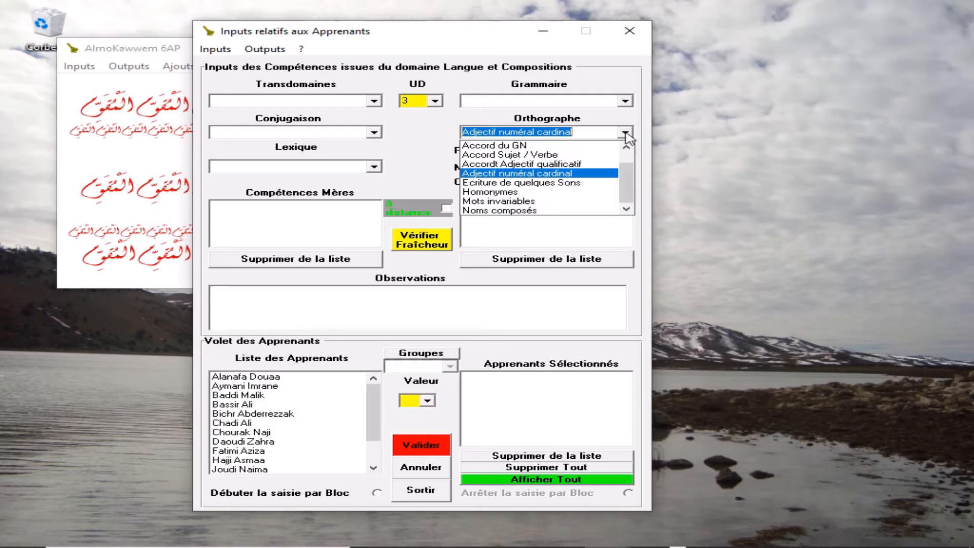
{"action": "left_click", "coordinate": [593, 155]}
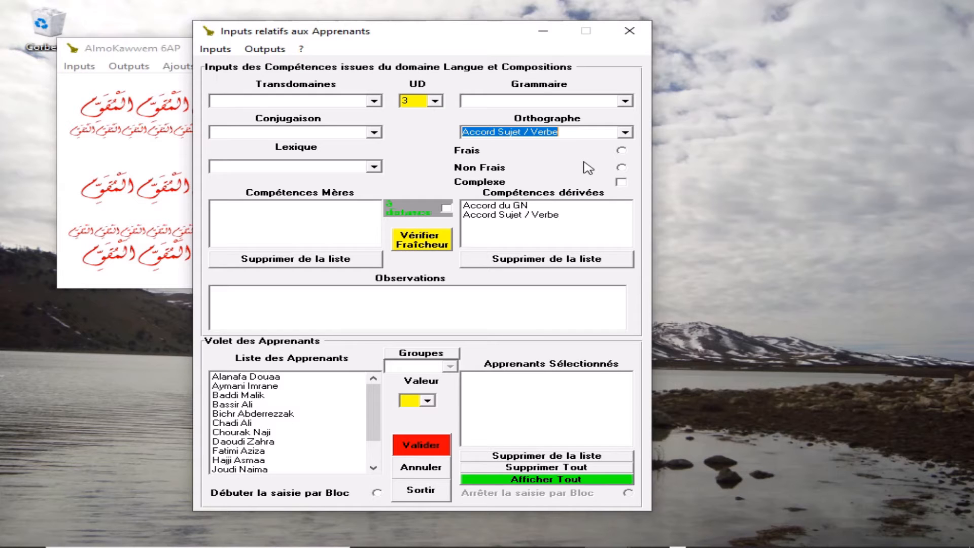
{"action": "left_click", "coordinate": [622, 150]}
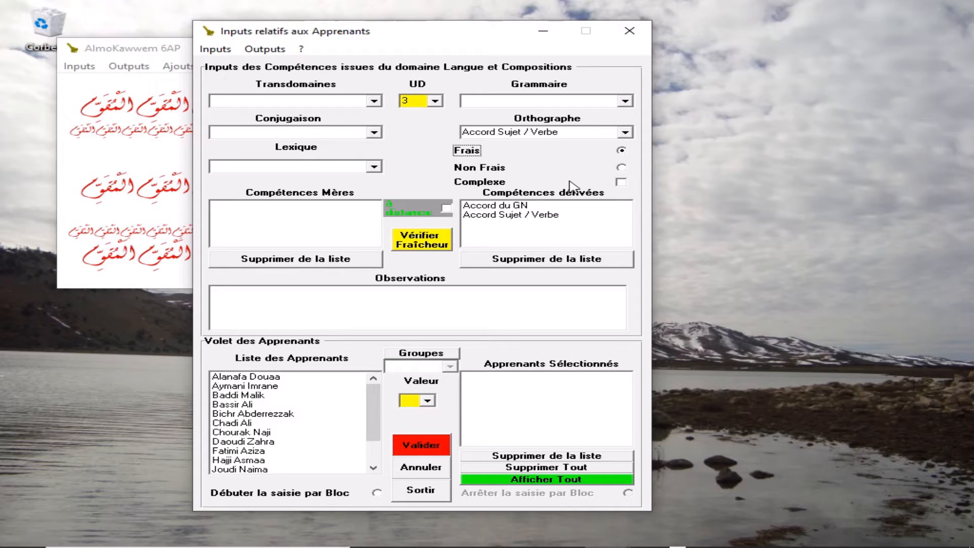
{"action": "left_click", "coordinate": [407, 307]}
{"action": "type", "text": "delo"}
- Start the block evaluation of the class and assign the value 8 to the second, tenth and eleventh learners listed
{"action": "left_click", "coordinate": [377, 493]}
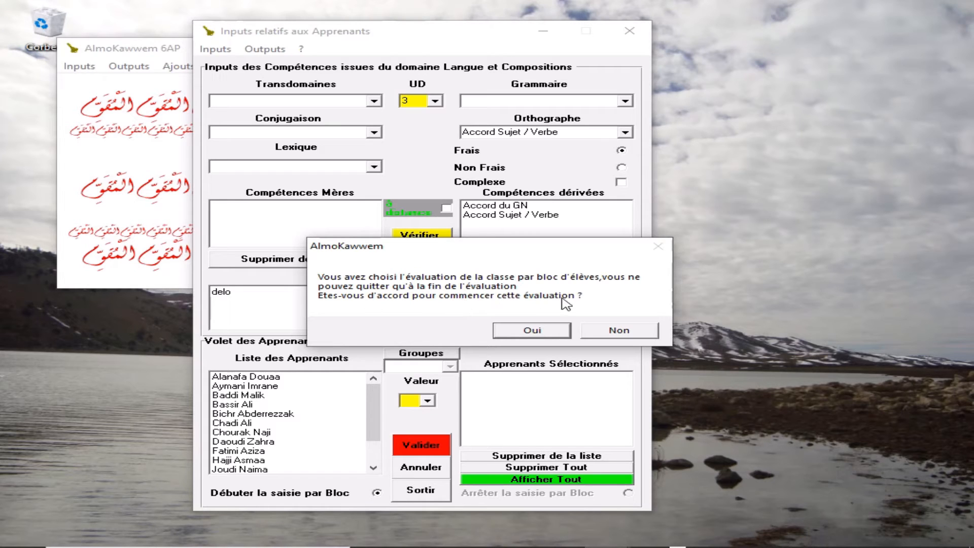
{"action": "left_click", "coordinate": [533, 331]}
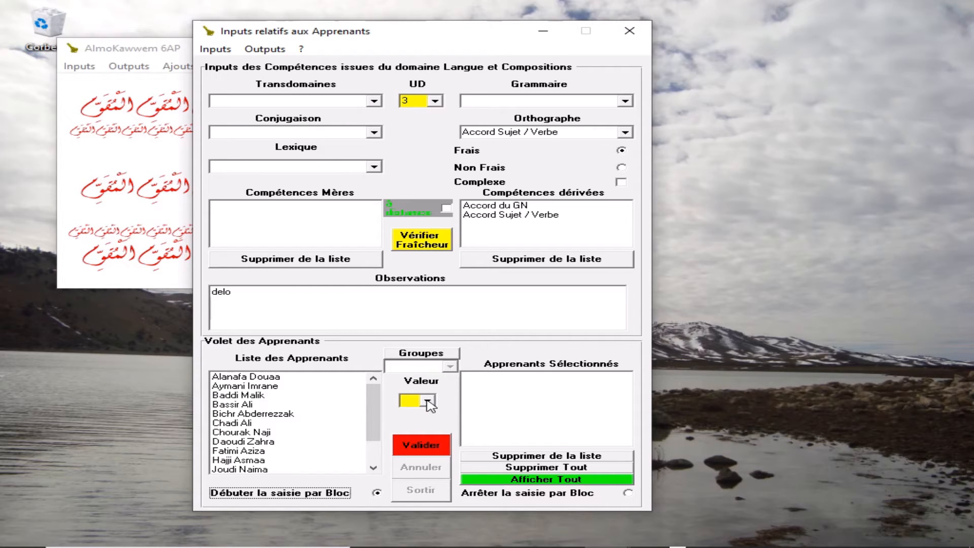
{"action": "left_click", "coordinate": [428, 402]}
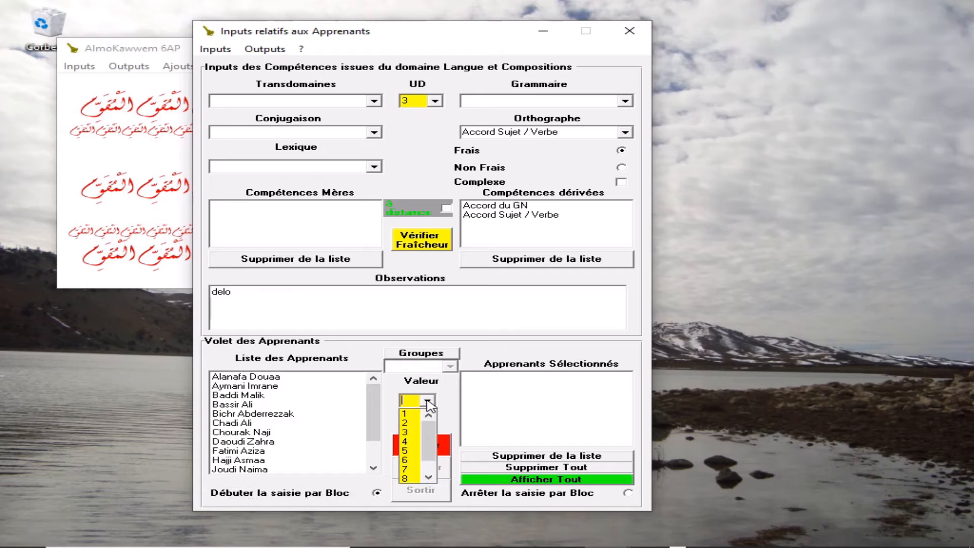
{"action": "left_click", "coordinate": [410, 478]}
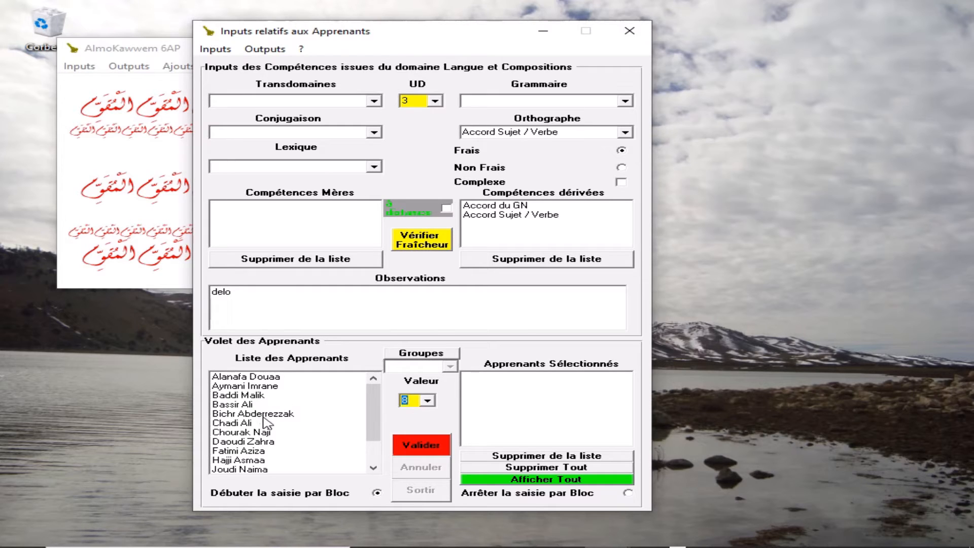
{"action": "left_click", "coordinate": [261, 388]}
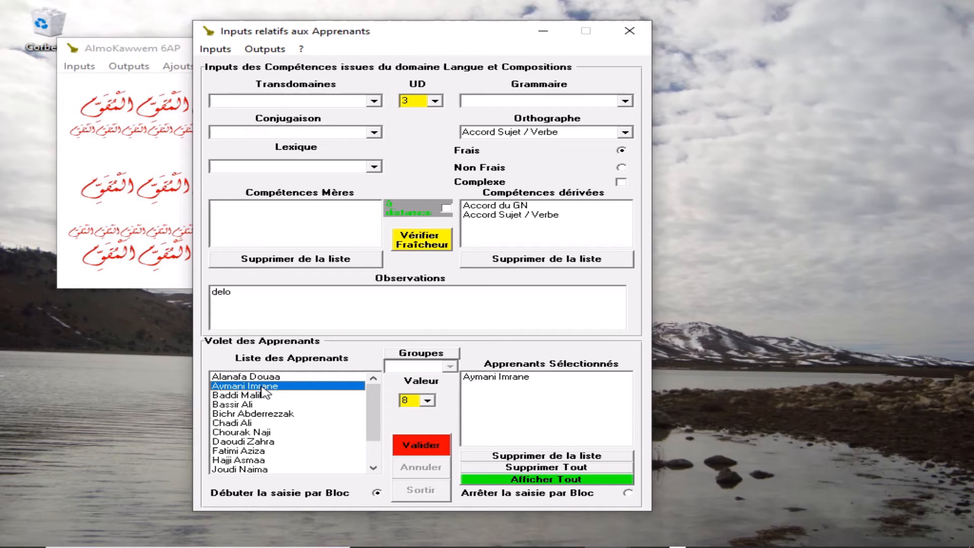
{"action": "left_click", "coordinate": [252, 460]}
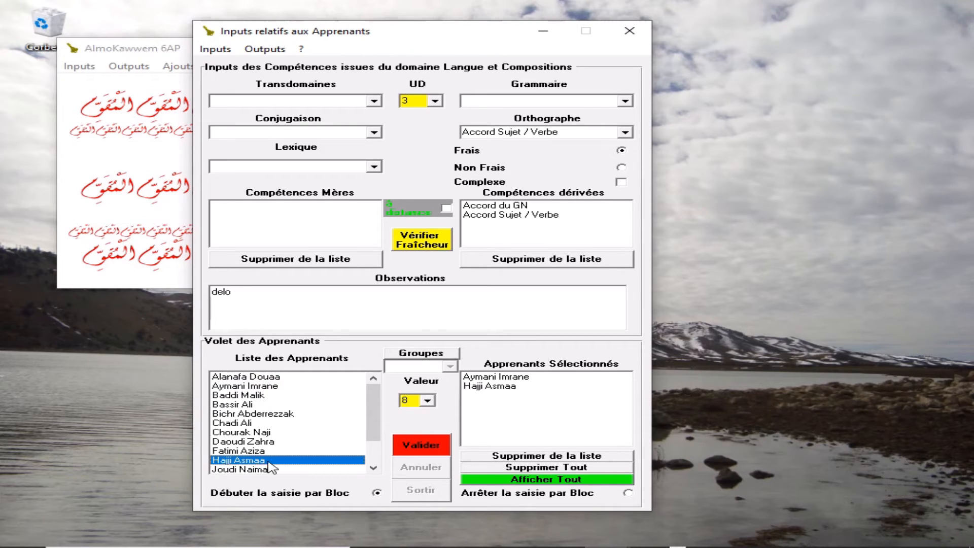
{"action": "left_click", "coordinate": [262, 469]}
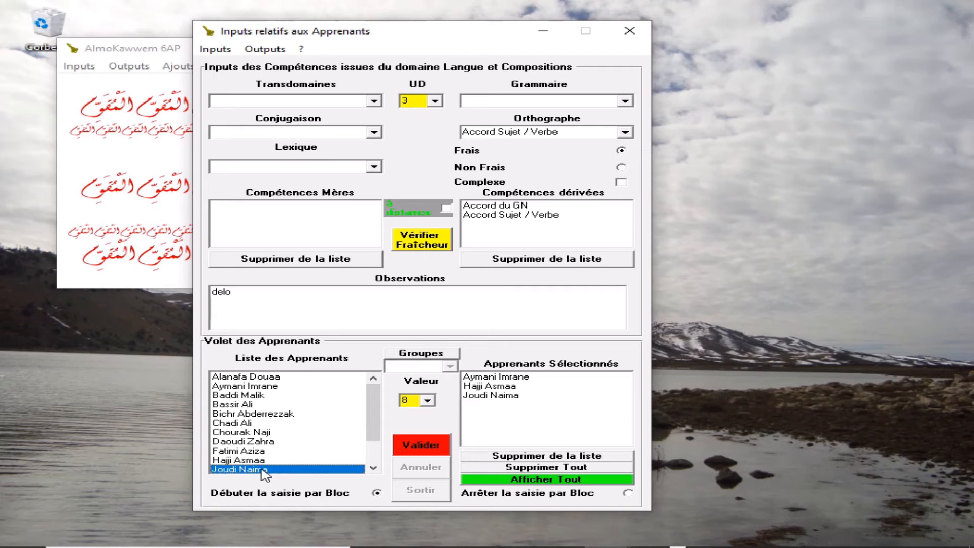
- Validate the block entry, agreeing to continue with "Accord du GN" outside UD 3 and to record the data
{"action": "left_click", "coordinate": [426, 446]}
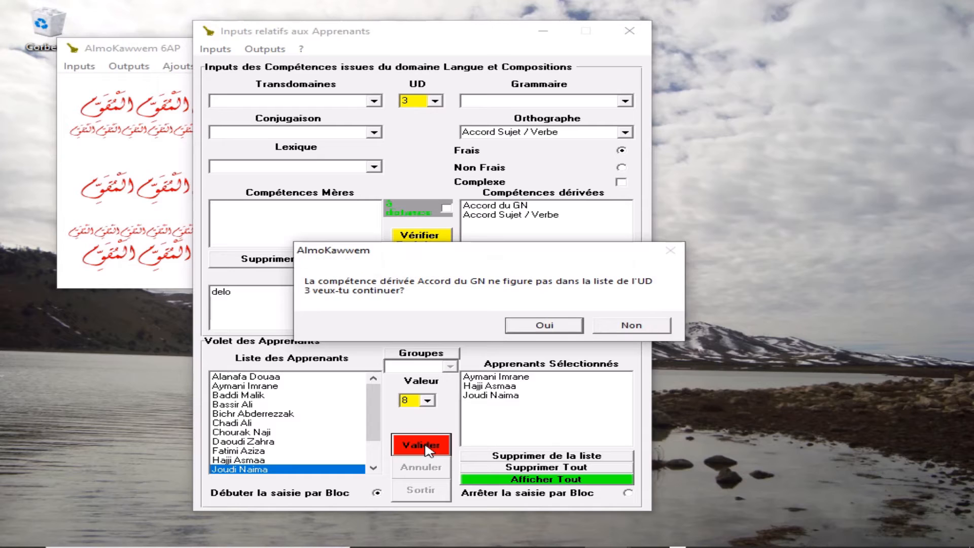
{"action": "left_click", "coordinate": [539, 327]}
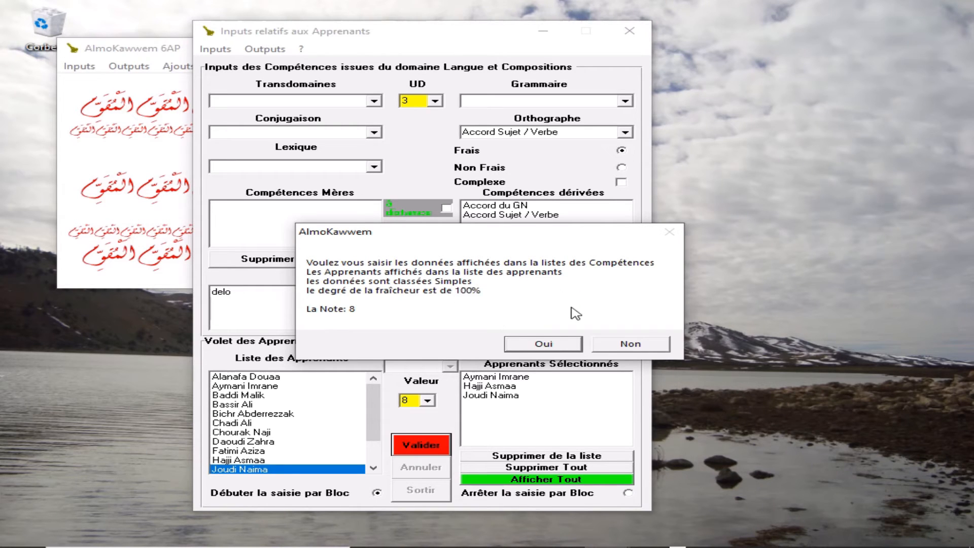
{"action": "left_click", "coordinate": [543, 347]}
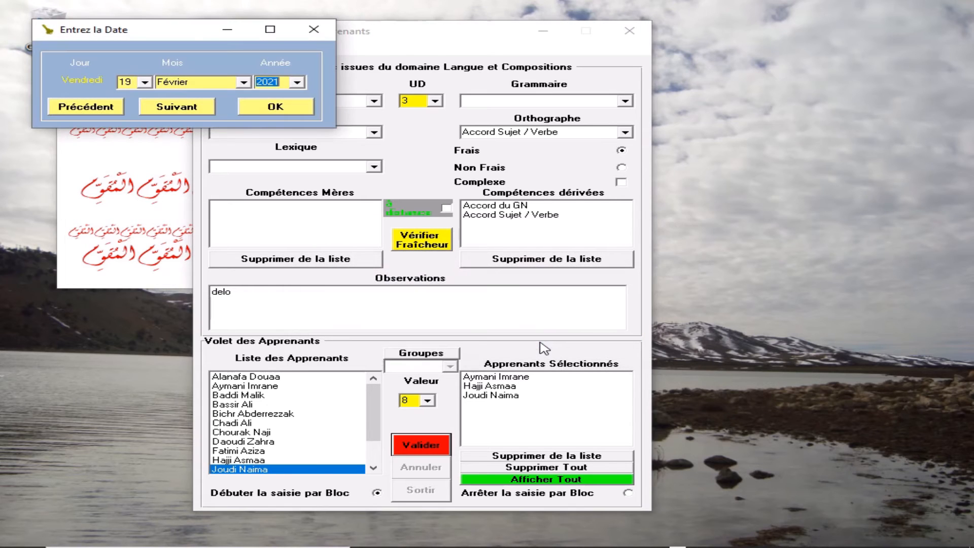
- Date the block entry 6 Janvier 2021 and record it
{"action": "left_click", "coordinate": [244, 83]}
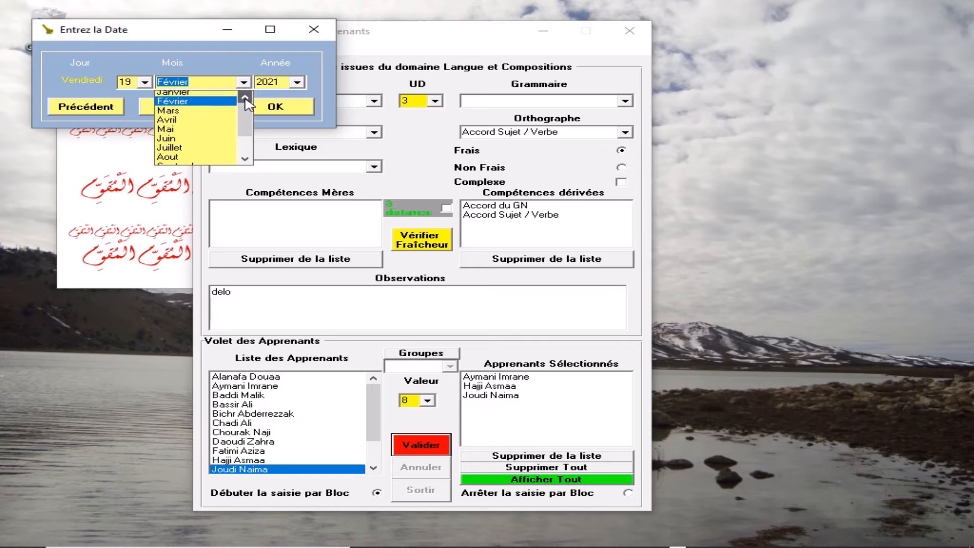
{"action": "left_click", "coordinate": [222, 96]}
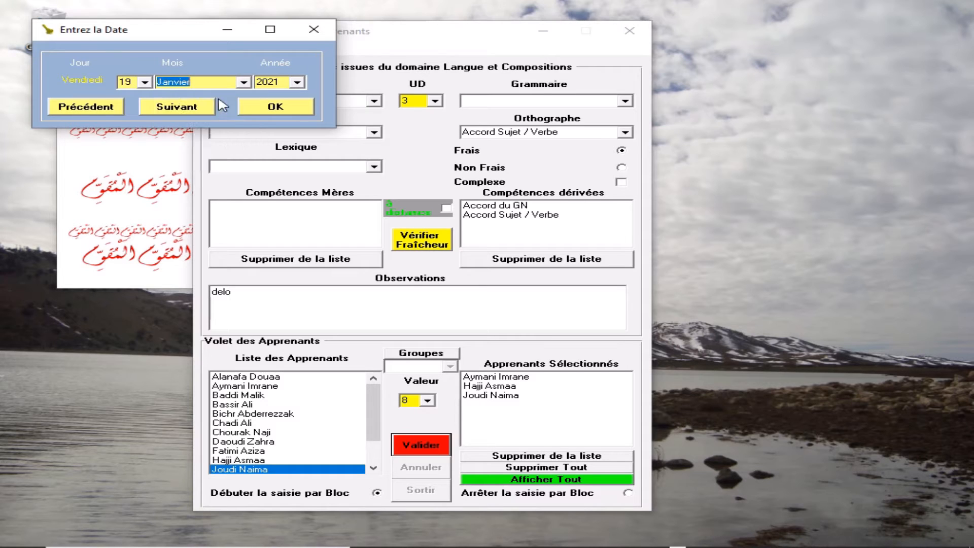
{"action": "left_click", "coordinate": [145, 83]}
{"action": "left_click", "coordinate": [146, 112]}
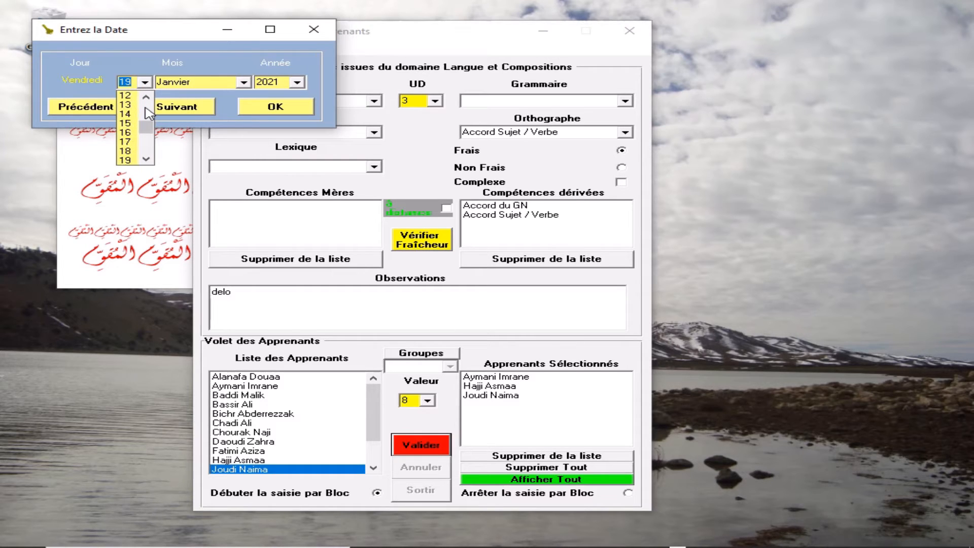
{"action": "scroll", "coordinate": [147, 112], "scroll_direction": "up", "scroll_amount": 4}
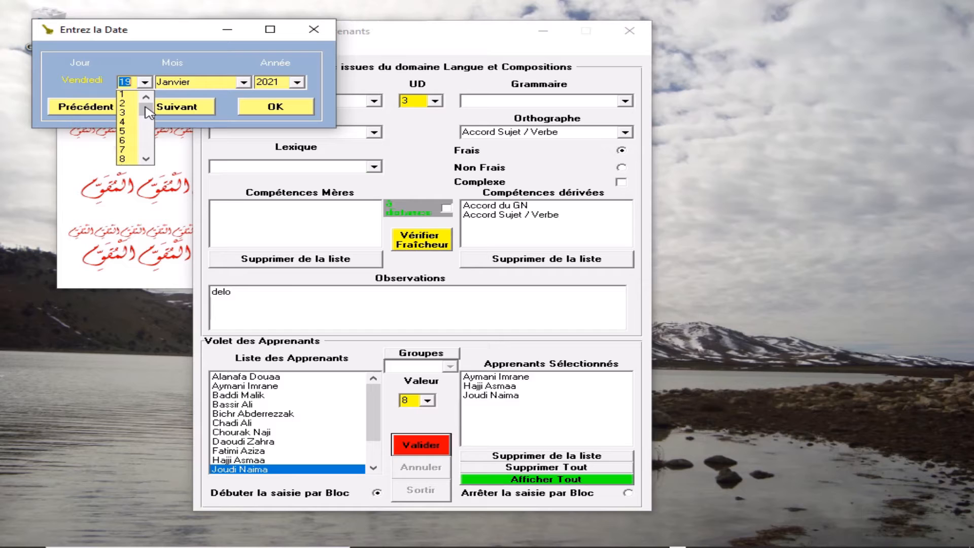
{"action": "left_click", "coordinate": [124, 142]}
{"action": "left_click", "coordinate": [261, 108]}
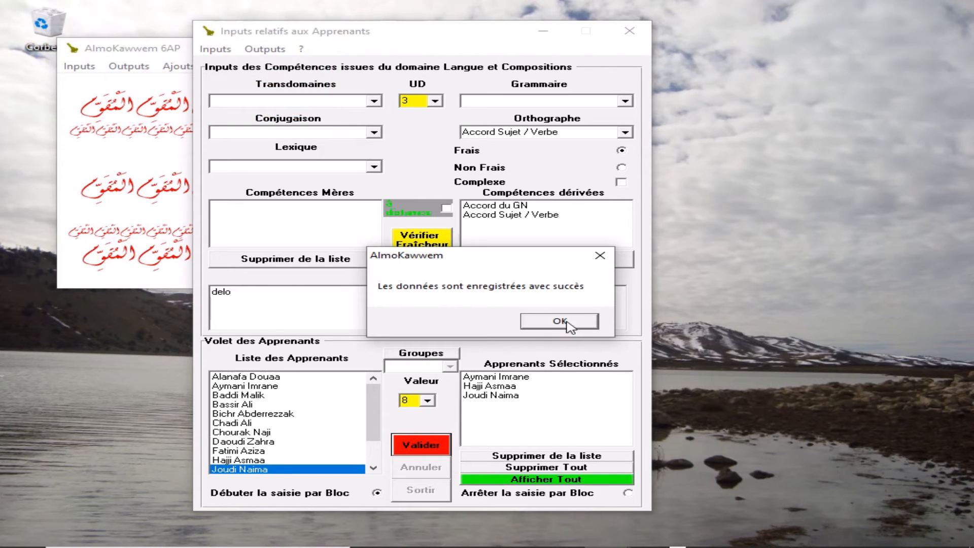
{"action": "left_click", "coordinate": [564, 323]}
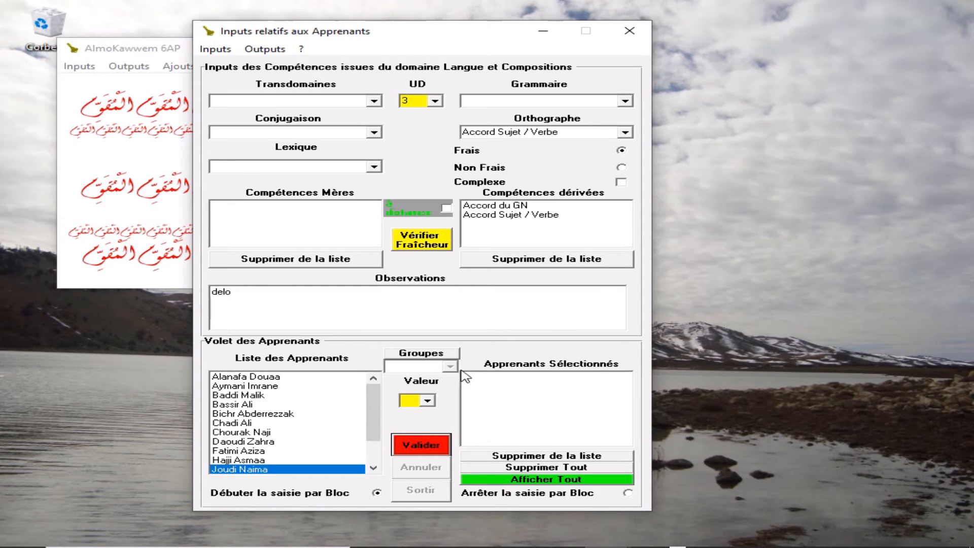
- Assign the value 6 to the fifth, third, fourth and ninth learners listed, also trying to add the already evaluated second learner
{"action": "left_click", "coordinate": [429, 401]}
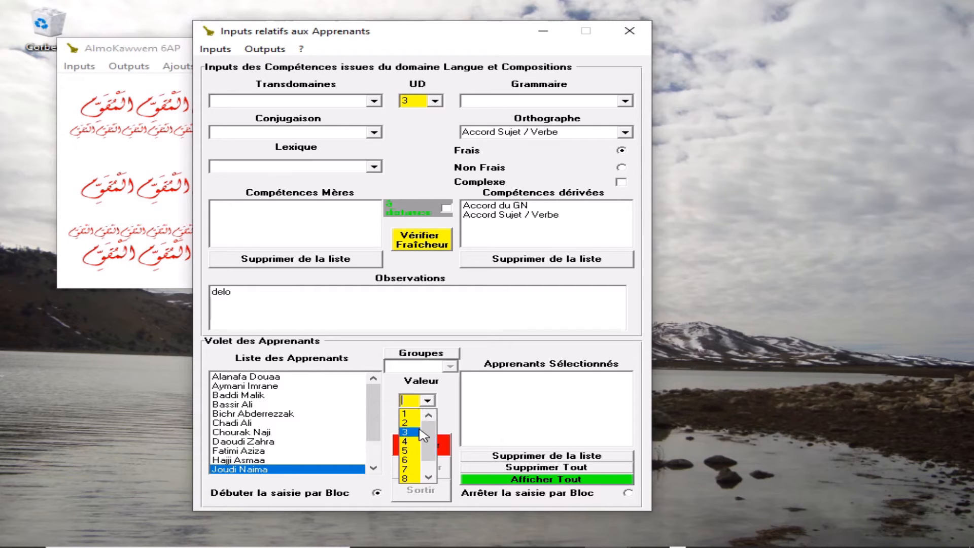
{"action": "left_click", "coordinate": [415, 460]}
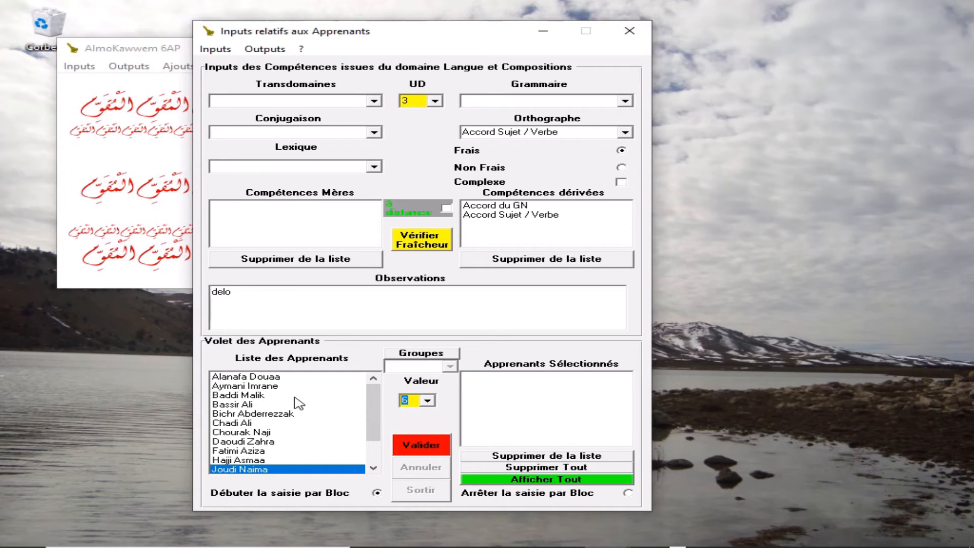
{"action": "left_click", "coordinate": [252, 415]}
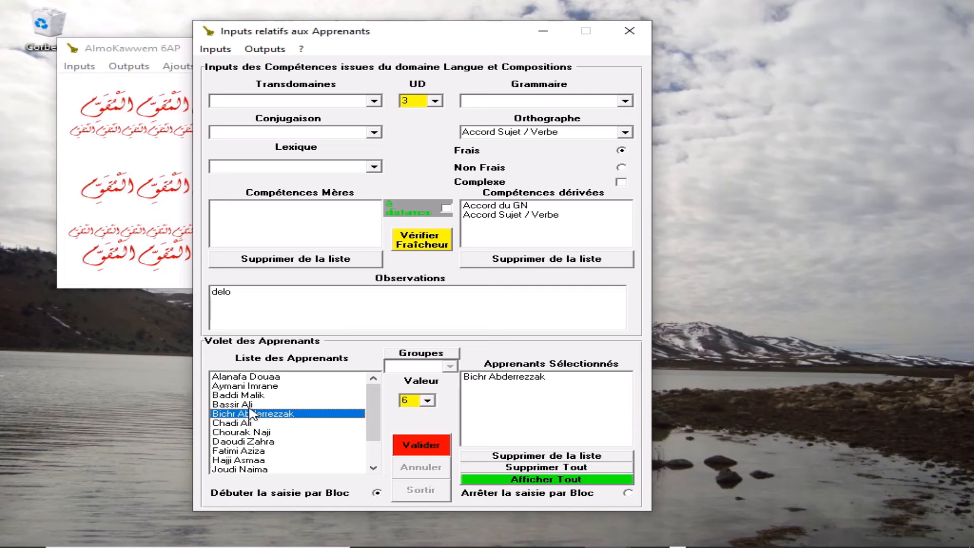
{"action": "left_click", "coordinate": [243, 396]}
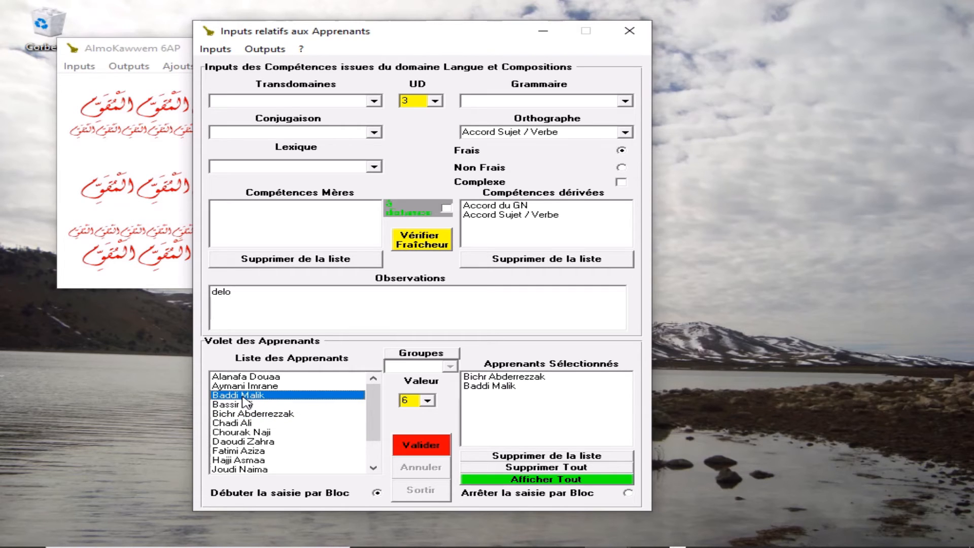
{"action": "left_click", "coordinate": [255, 387]}
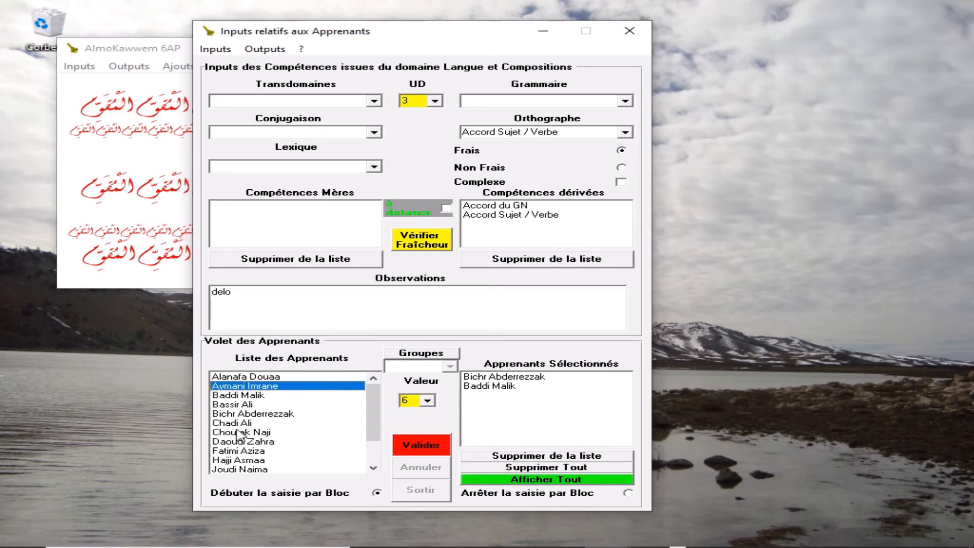
{"action": "left_click", "coordinate": [240, 405]}
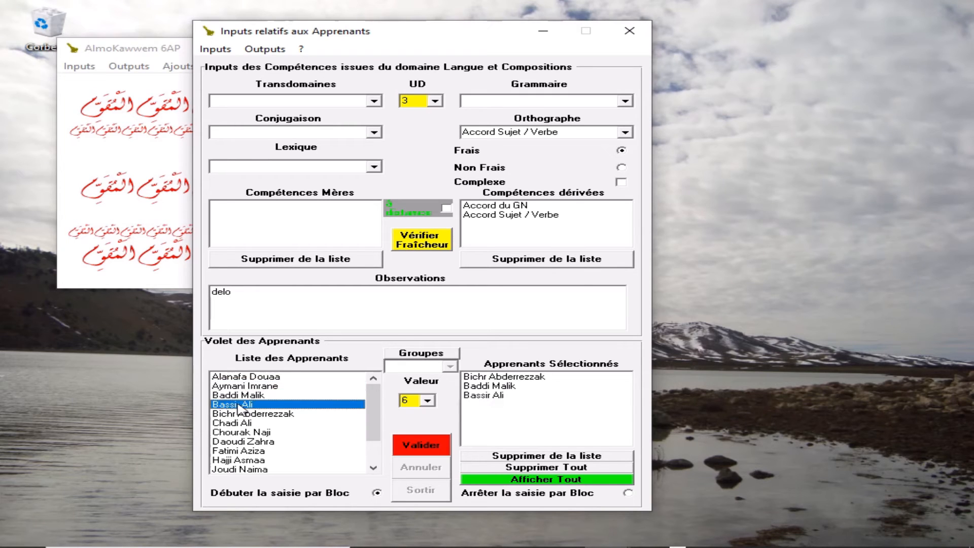
{"action": "left_click", "coordinate": [252, 451]}
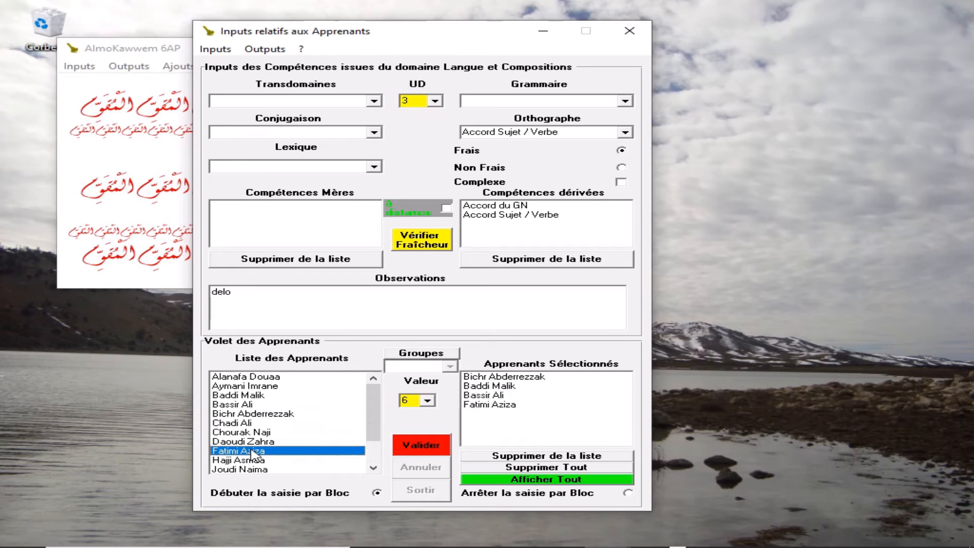
- Validate the block entry with the value 6, agreeing to continue with "Accord du GN" outside UD 3 and to record the data
{"action": "left_click", "coordinate": [425, 449]}
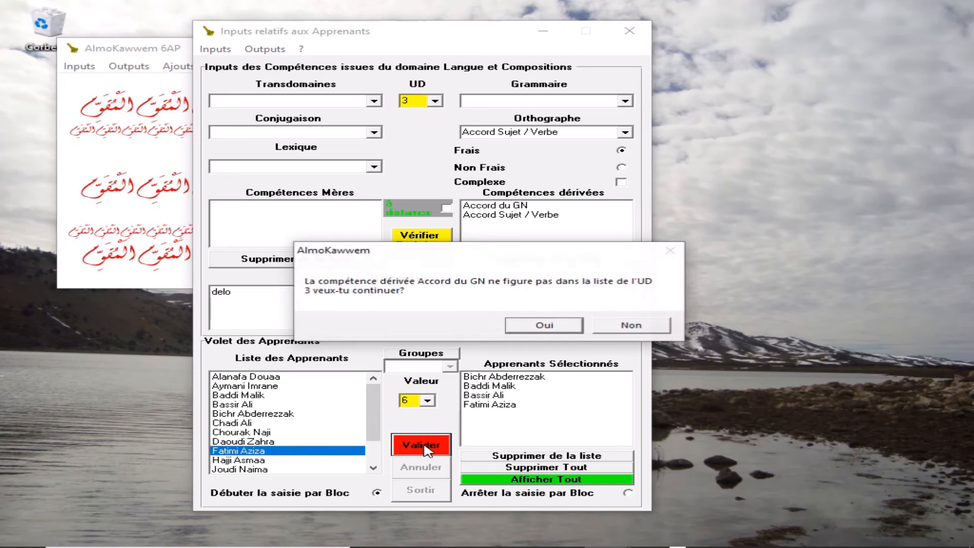
{"action": "left_click", "coordinate": [541, 328]}
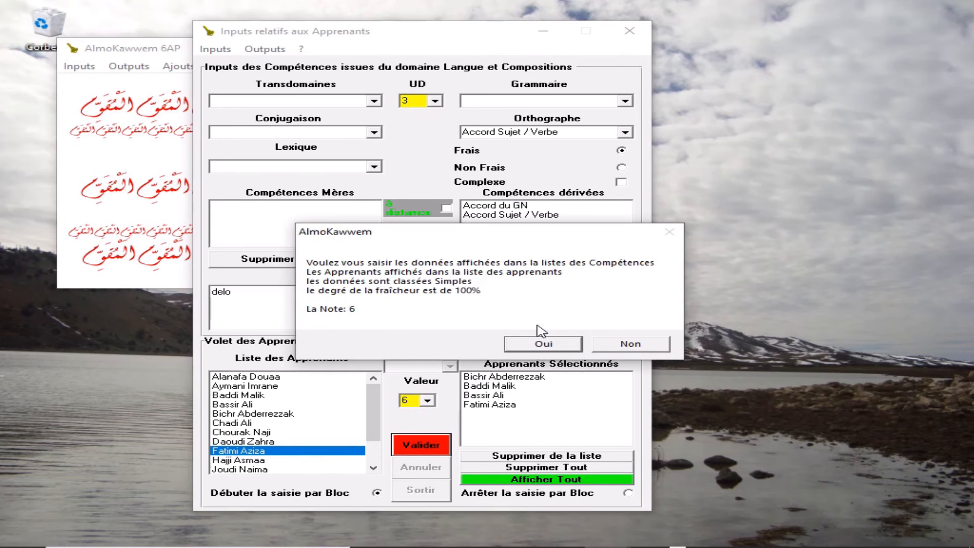
{"action": "left_click", "coordinate": [543, 345]}
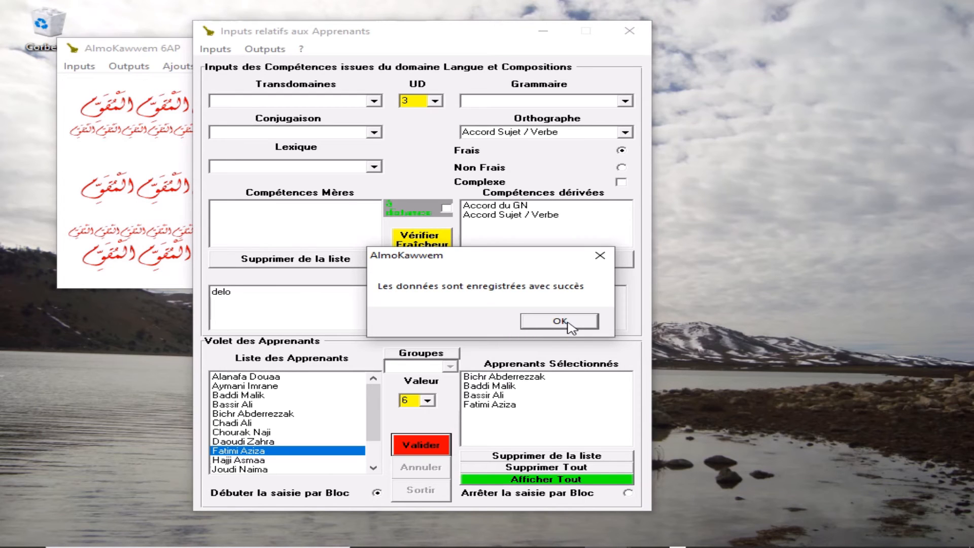
{"action": "left_click", "coordinate": [568, 322]}
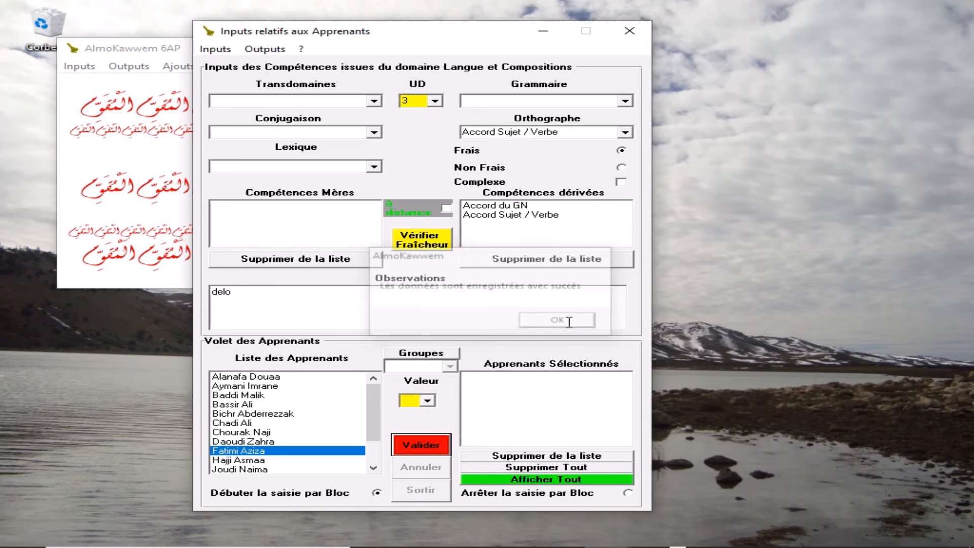
- Assign the value 5 to the thirteenth learner listed, after trying to add the already evaluated fifth learner
{"action": "left_click", "coordinate": [428, 402]}
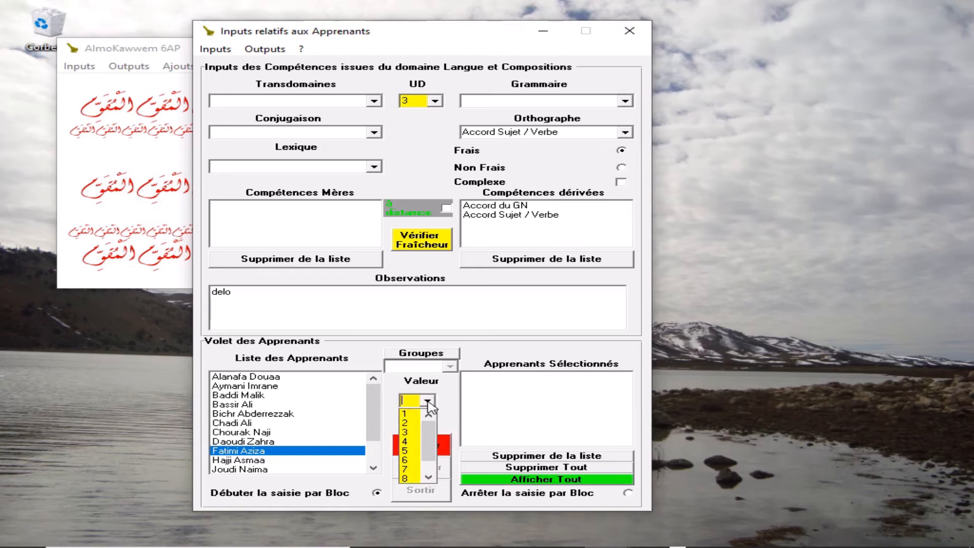
{"action": "left_click", "coordinate": [412, 451]}
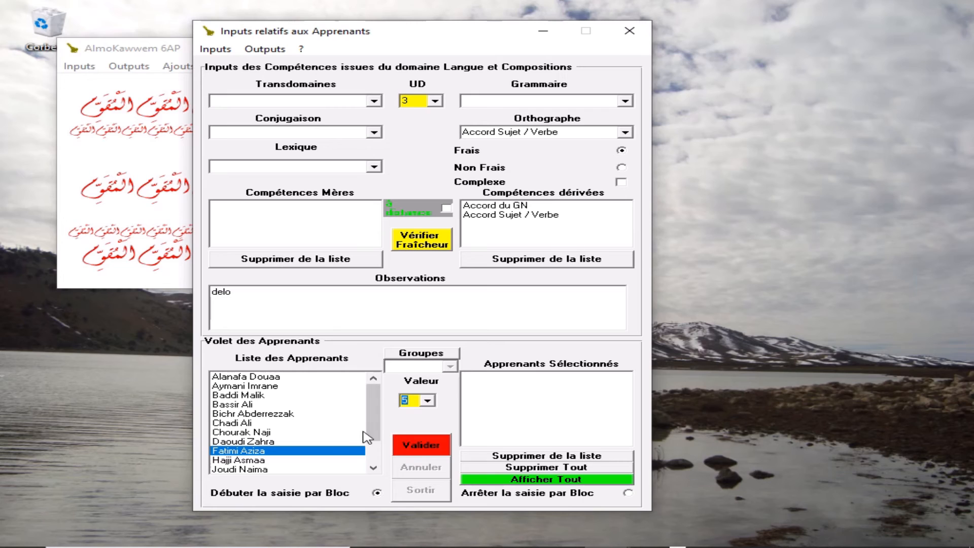
{"action": "left_click", "coordinate": [242, 415]}
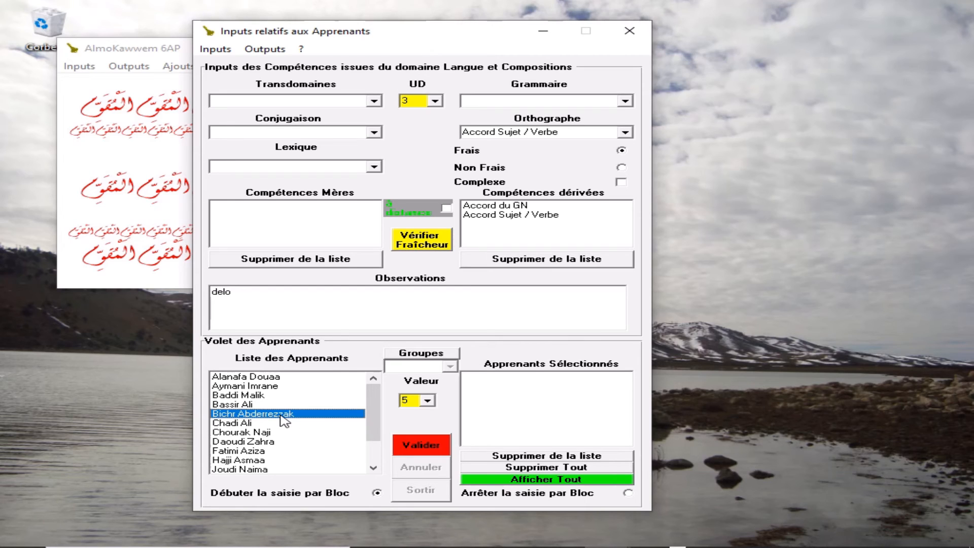
{"action": "scroll", "coordinate": [375, 458], "scroll_direction": "down", "scroll_amount": 1}
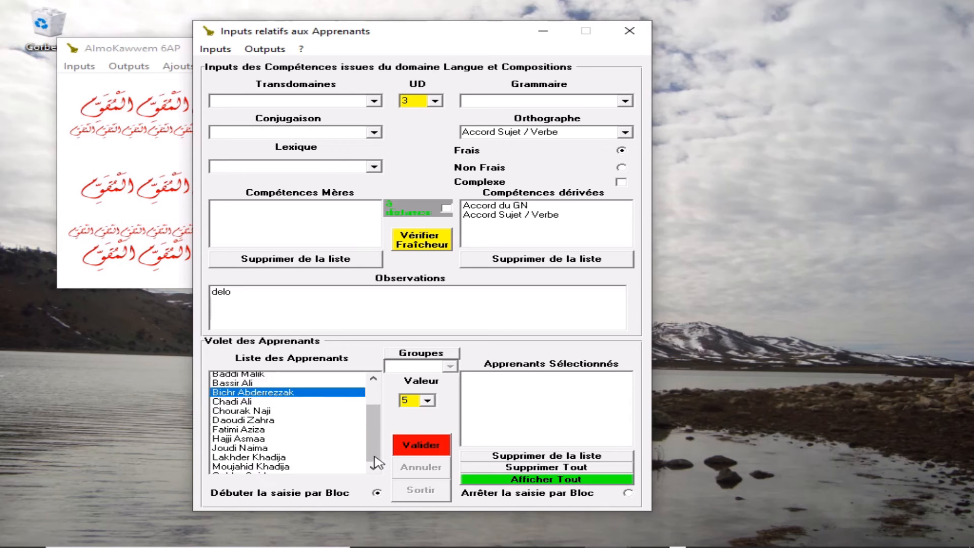
{"action": "scroll", "coordinate": [375, 458], "scroll_direction": "down", "scroll_amount": 1}
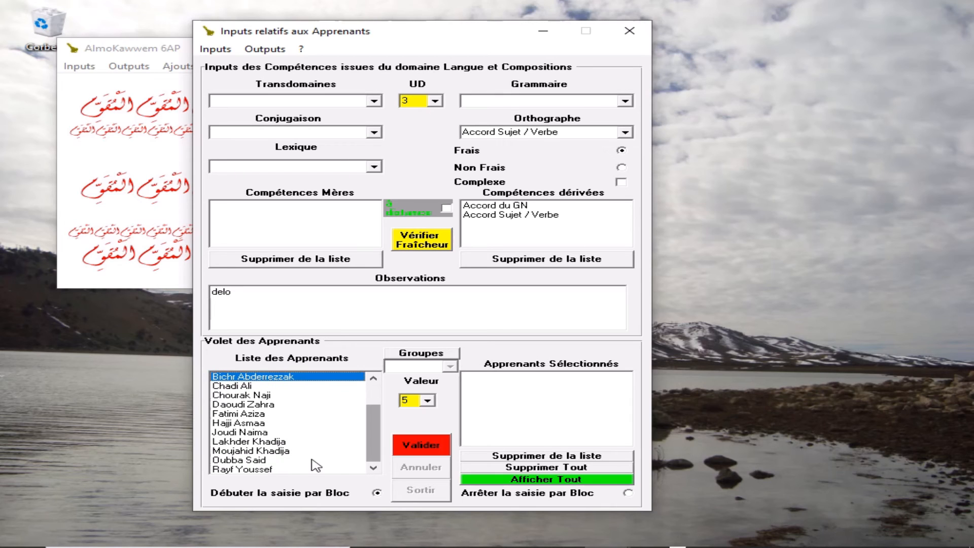
{"action": "left_click", "coordinate": [275, 451]}
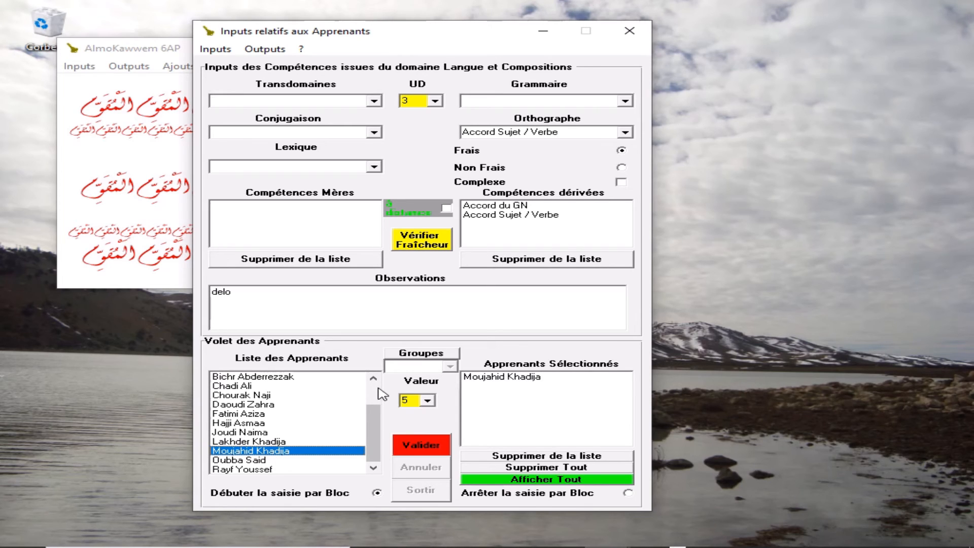
- Validate the block entry with the value 5, agreeing to continue with "Accord du GN" outside UD 3 and to record the data
{"action": "left_click", "coordinate": [431, 440]}
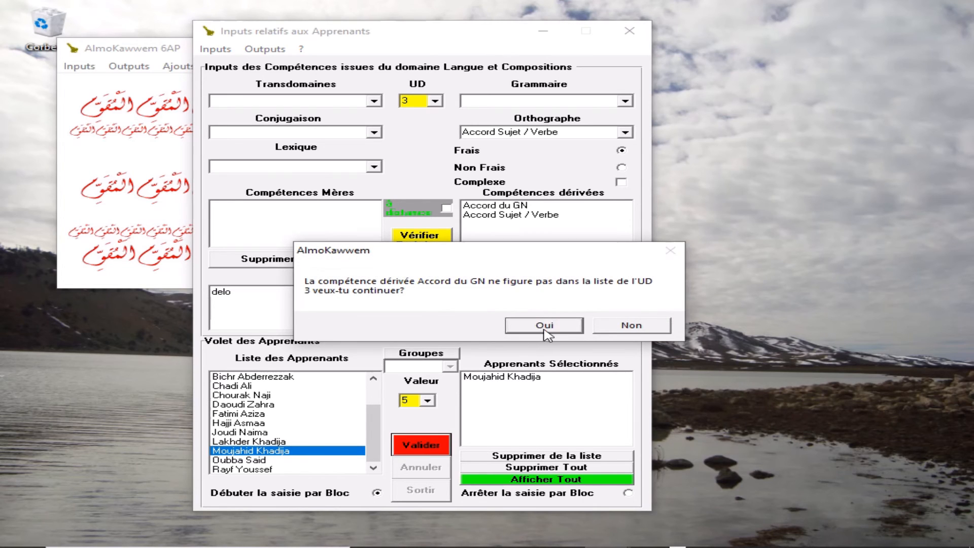
{"action": "left_click", "coordinate": [544, 325]}
{"action": "left_click", "coordinate": [547, 339]}
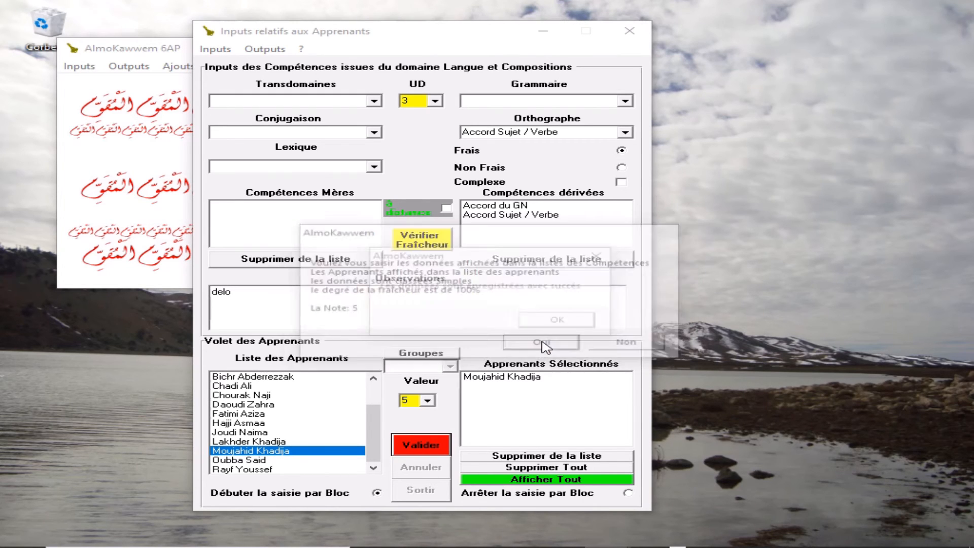
{"action": "left_click", "coordinate": [571, 322]}
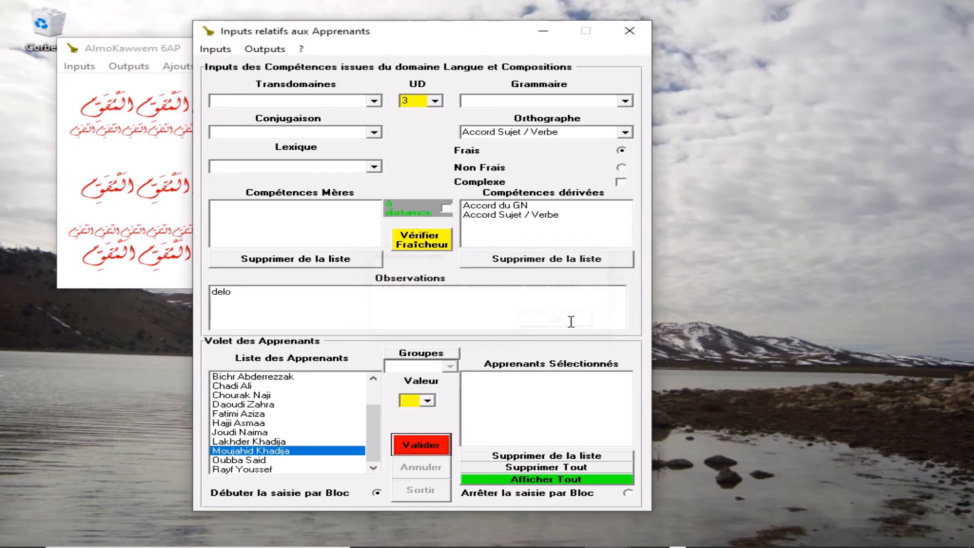
- Assign the value 4 to the fourteenth, fifteenth and eighth learners listed, also trying to add the already evaluated thirteenth learner
{"action": "left_click", "coordinate": [428, 402]}
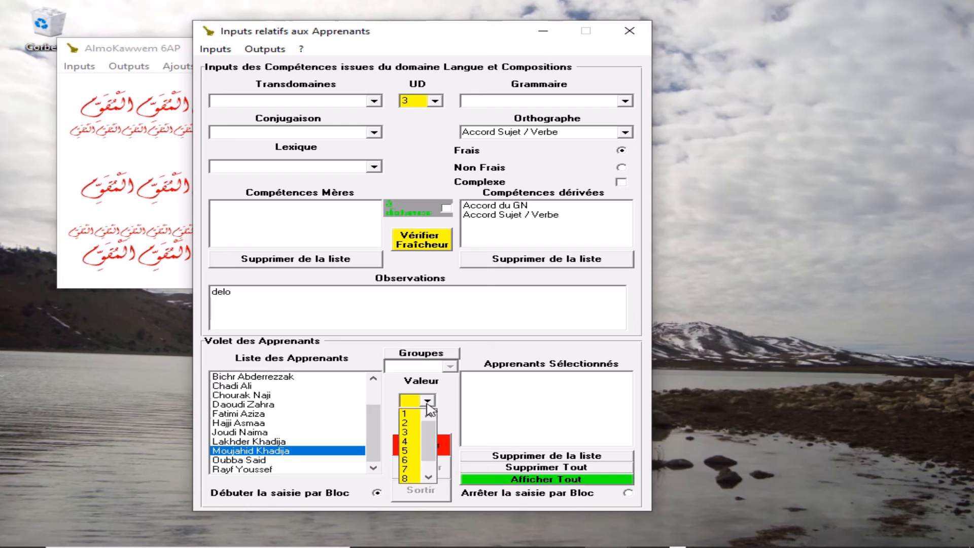
{"action": "left_click", "coordinate": [413, 442]}
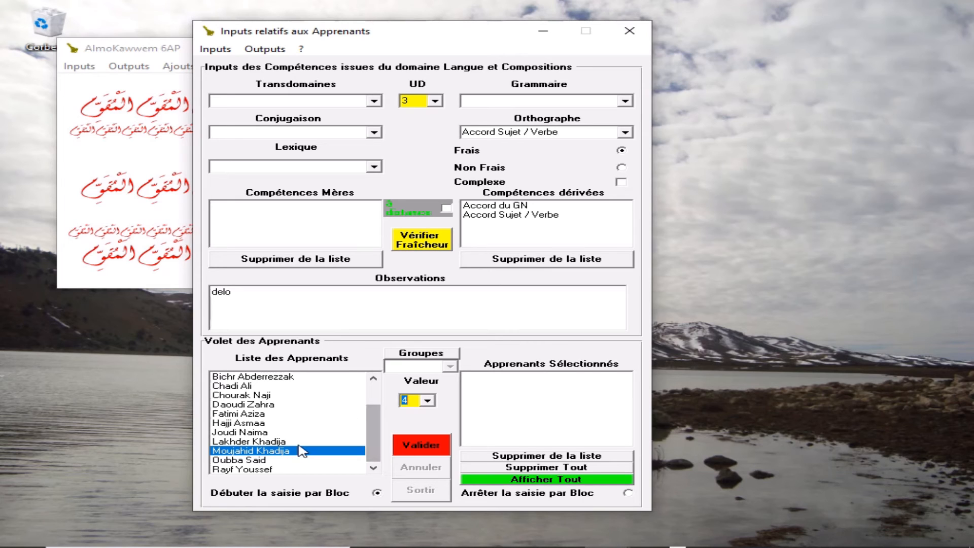
{"action": "left_click", "coordinate": [263, 459]}
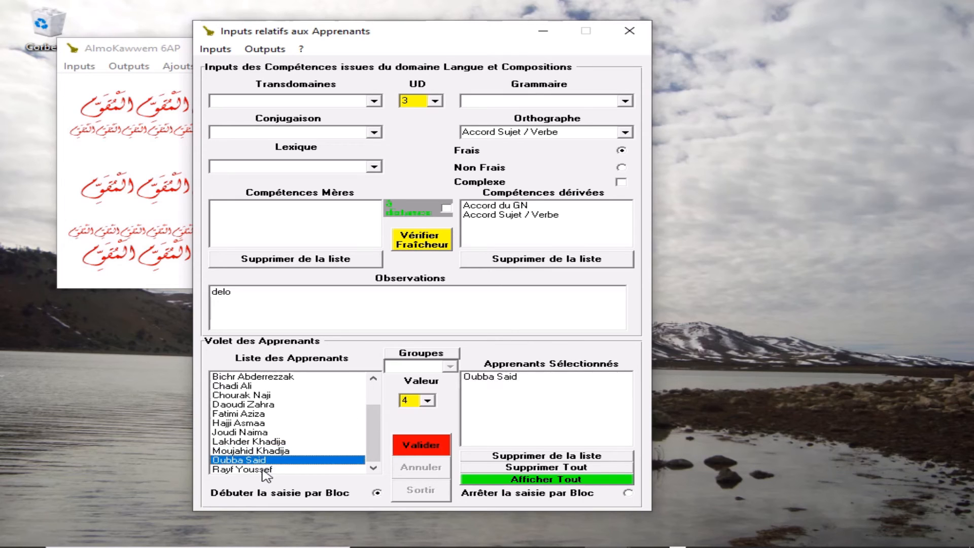
{"action": "left_click", "coordinate": [265, 470]}
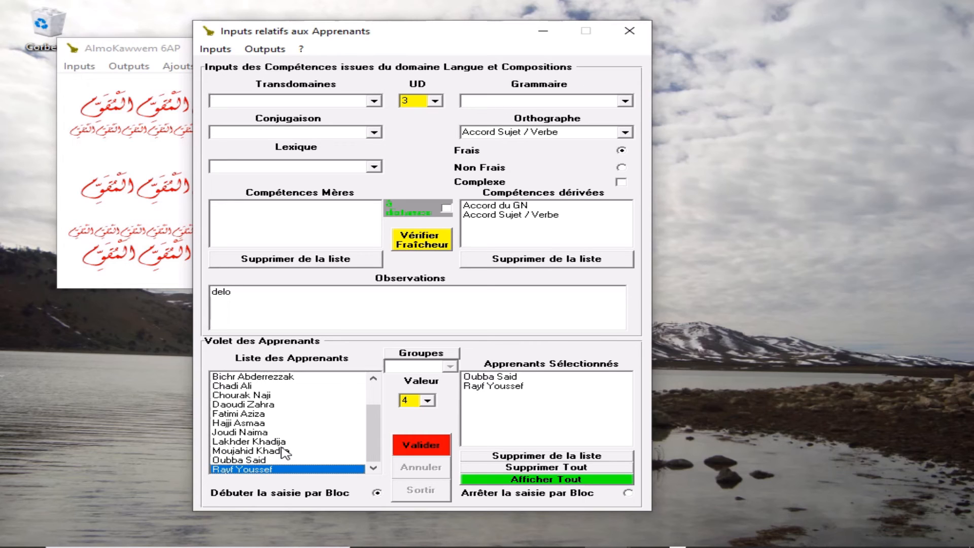
{"action": "left_click", "coordinate": [283, 451]}
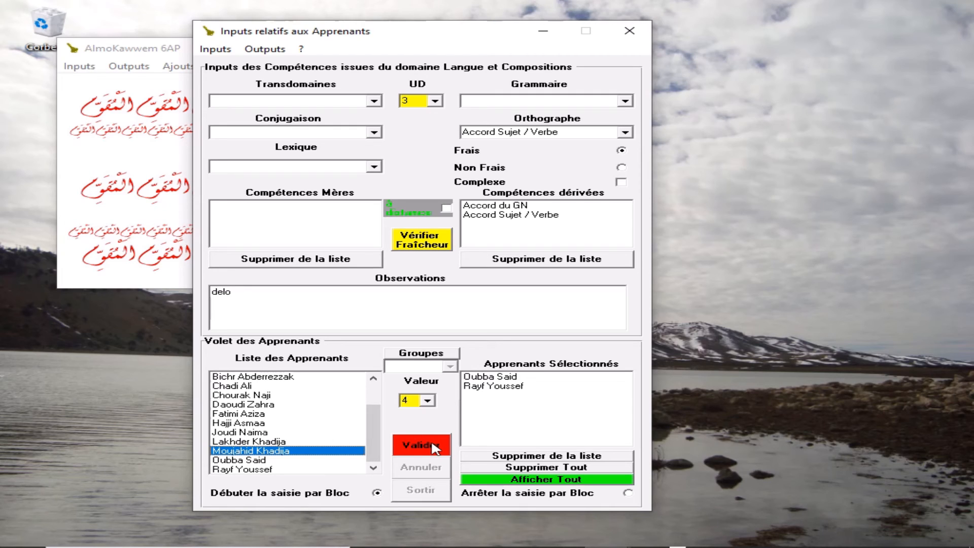
{"action": "left_click", "coordinate": [245, 405]}
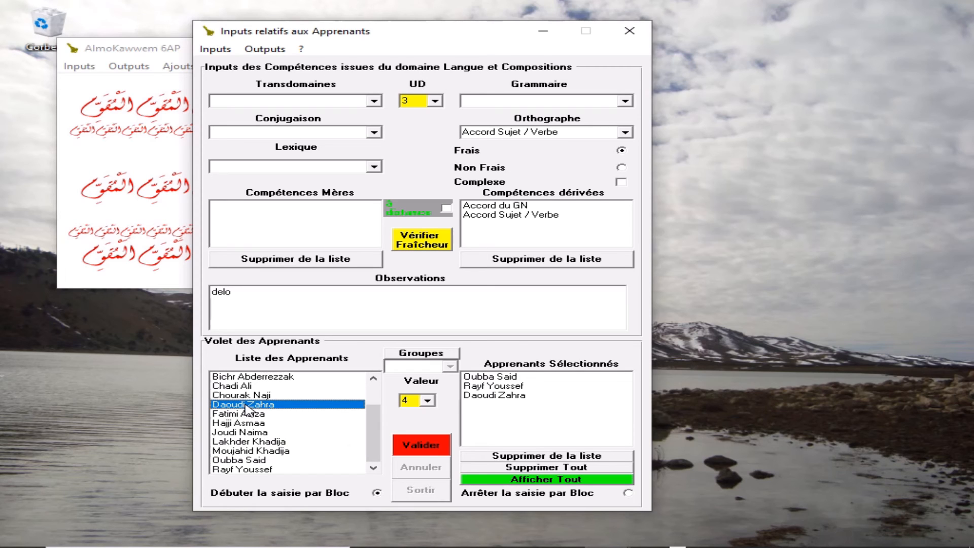
- Validate the block entry with the value 4, agreeing to continue with "Accord du GN" outside UD 3 and to record the data
{"action": "left_click", "coordinate": [431, 448]}
{"action": "left_click", "coordinate": [547, 330]}
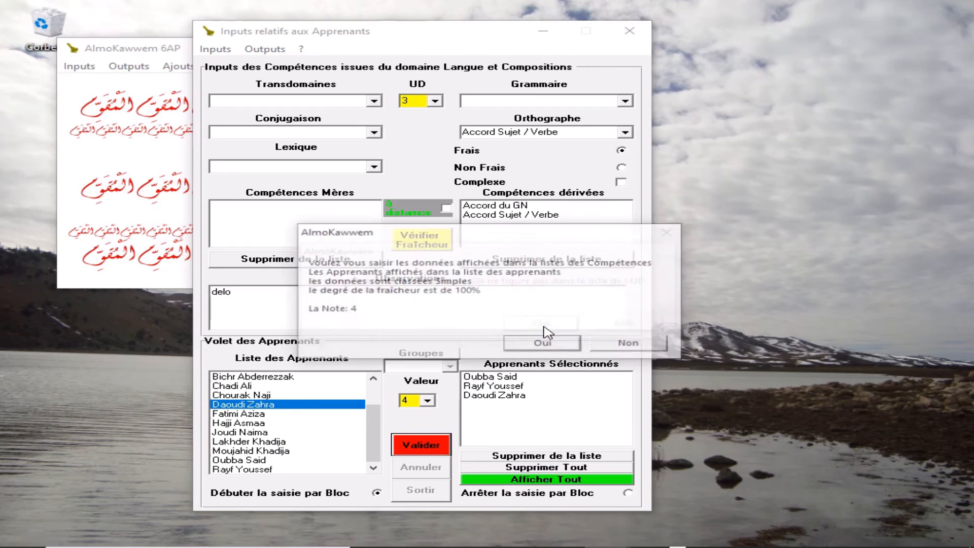
{"action": "left_click", "coordinate": [536, 345]}
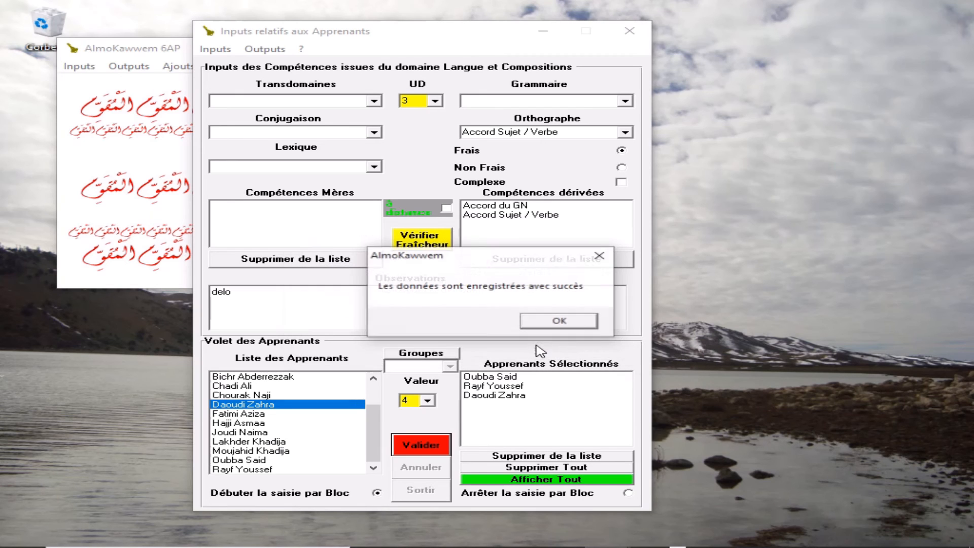
{"action": "left_click", "coordinate": [566, 320]}
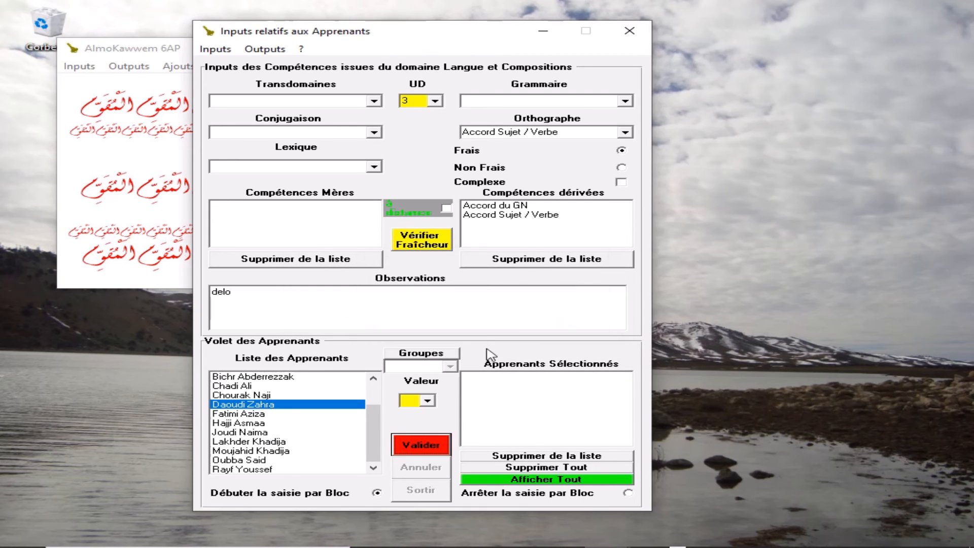
- Assign the value 3 to the seventh and sixth learners listed
{"action": "left_click", "coordinate": [427, 401]}
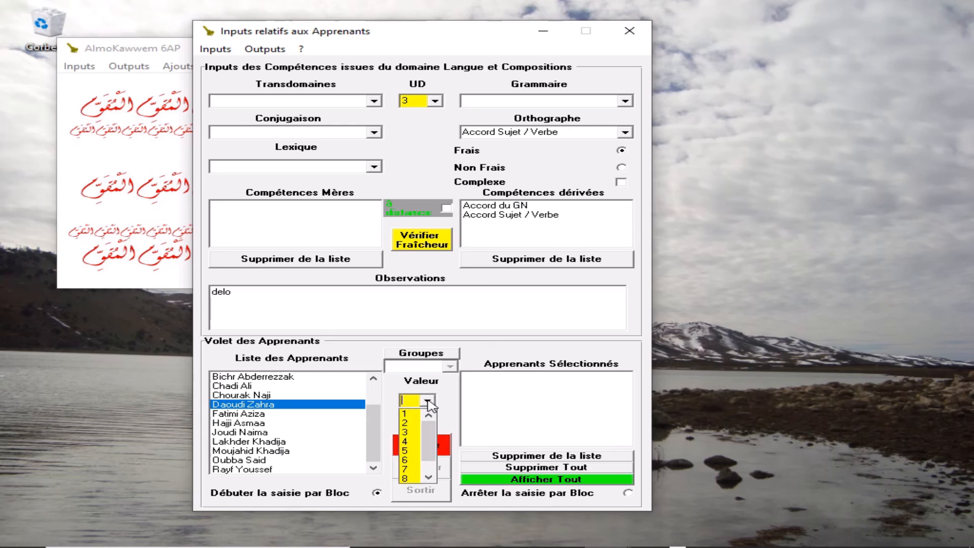
{"action": "left_click", "coordinate": [412, 433]}
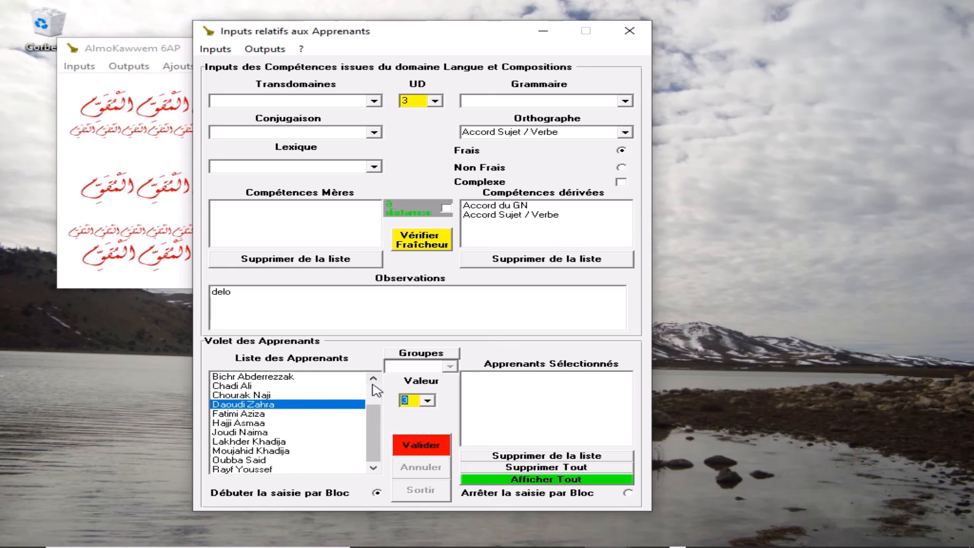
{"action": "scroll", "coordinate": [374, 378], "scroll_direction": "up", "scroll_amount": 2}
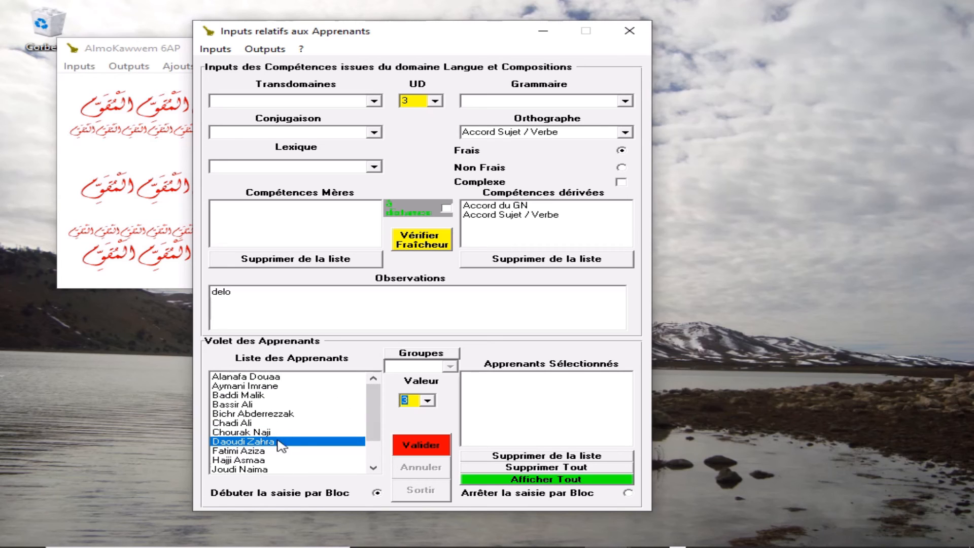
{"action": "left_click", "coordinate": [257, 433]}
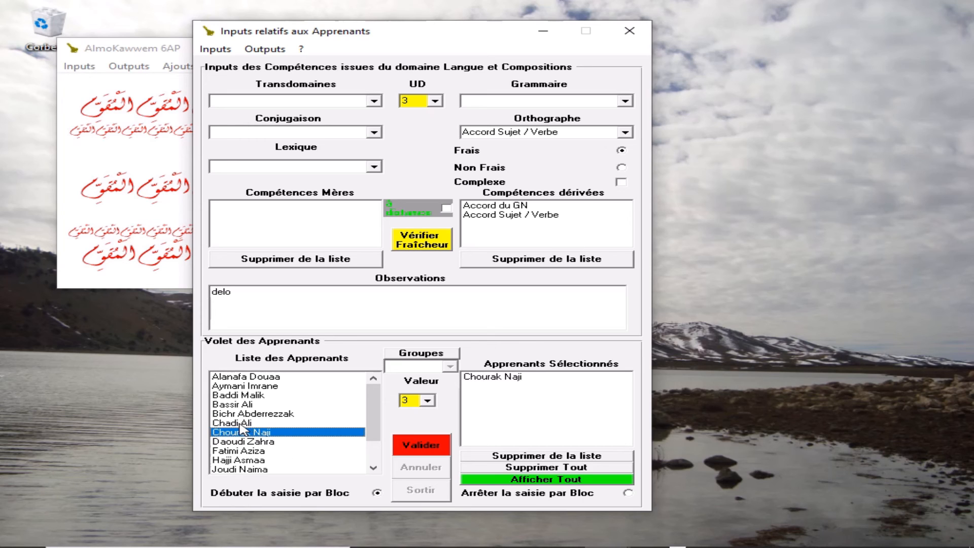
{"action": "left_click", "coordinate": [240, 424]}
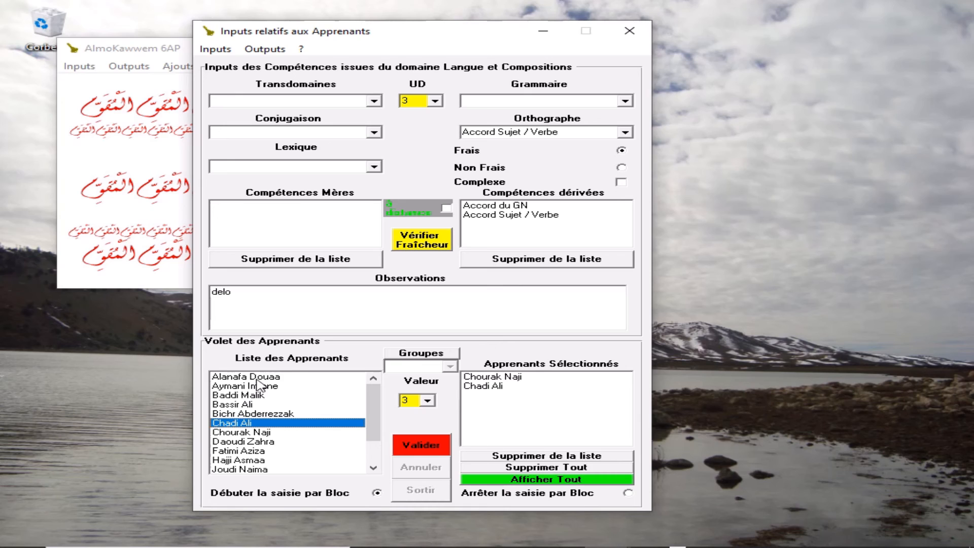
- Validate the block entry with the value 3, agreeing to continue with "Accord du GN" outside UD 3 and to record the data
{"action": "left_click", "coordinate": [425, 449]}
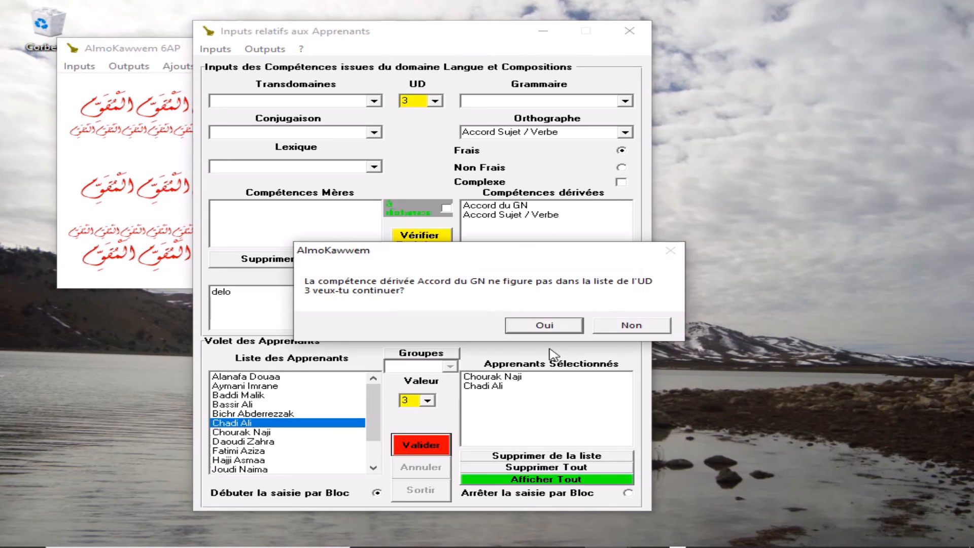
{"action": "left_click", "coordinate": [563, 327]}
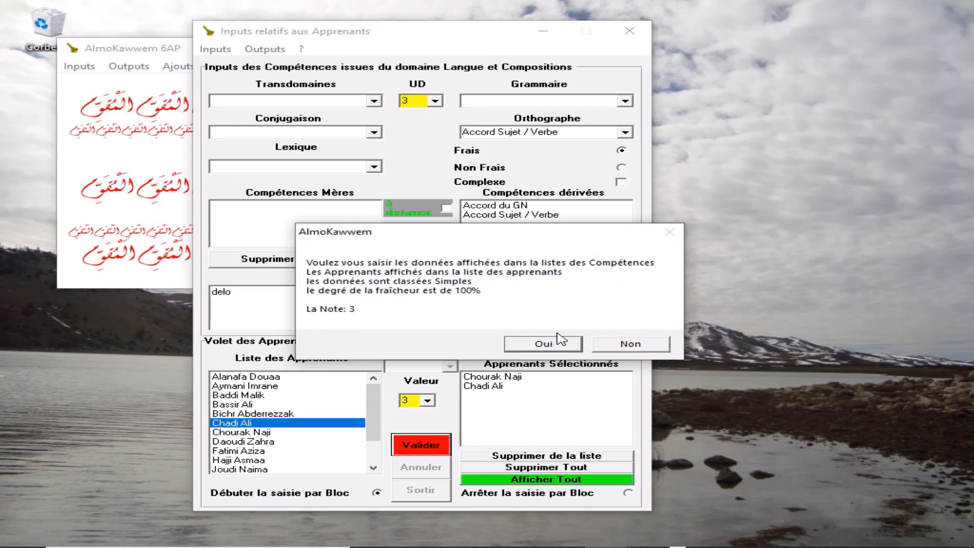
{"action": "left_click", "coordinate": [562, 341]}
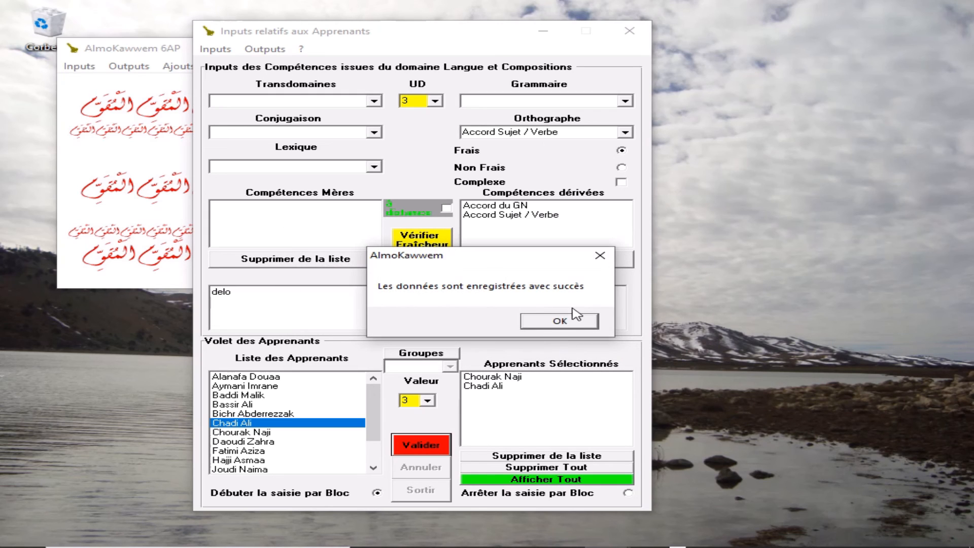
{"action": "left_click", "coordinate": [561, 321]}
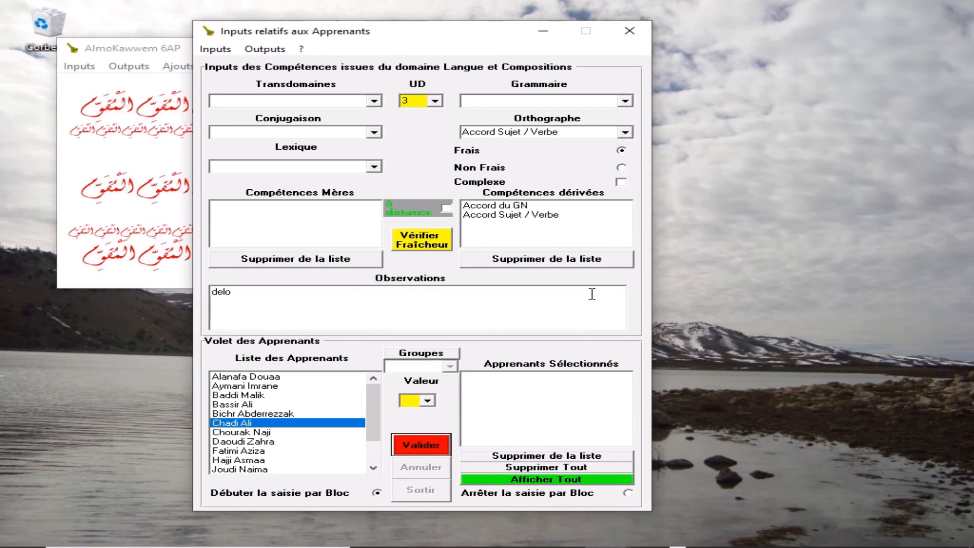
- Stop the block entry and confirm that the class evaluation is finished, after trying to close the learner inputs window and declining to quit
{"action": "left_click", "coordinate": [631, 32]}
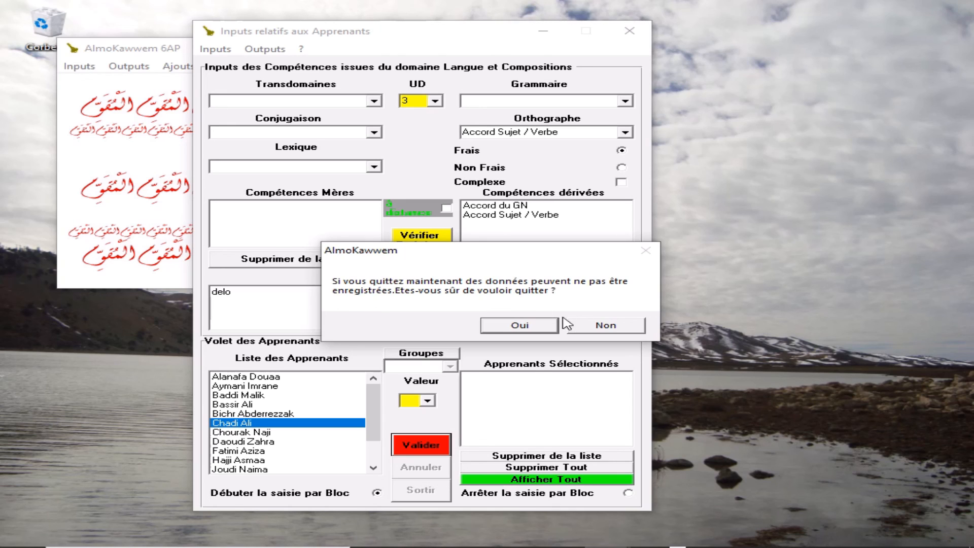
{"action": "left_click", "coordinate": [612, 328]}
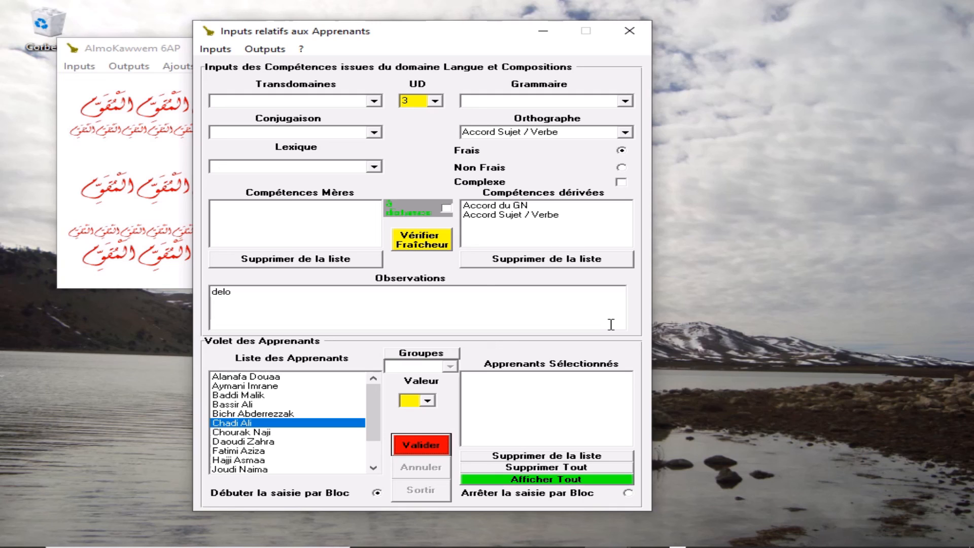
{"action": "left_click", "coordinate": [629, 493]}
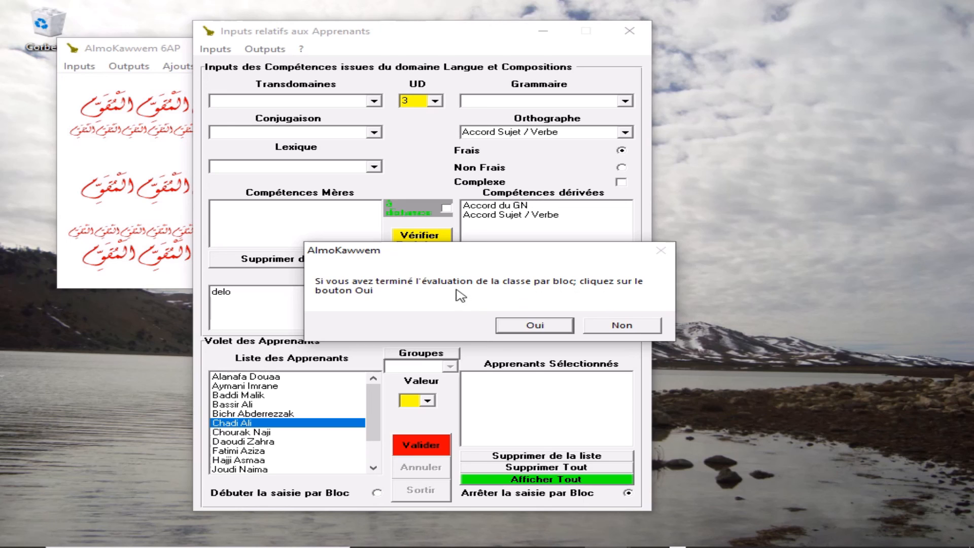
{"action": "left_click", "coordinate": [547, 332]}
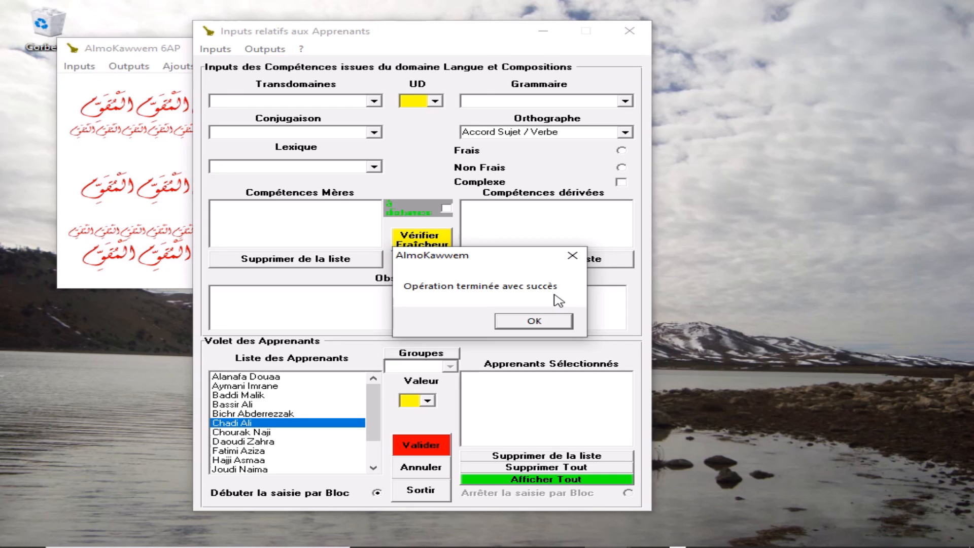
{"action": "left_click", "coordinate": [543, 321]}
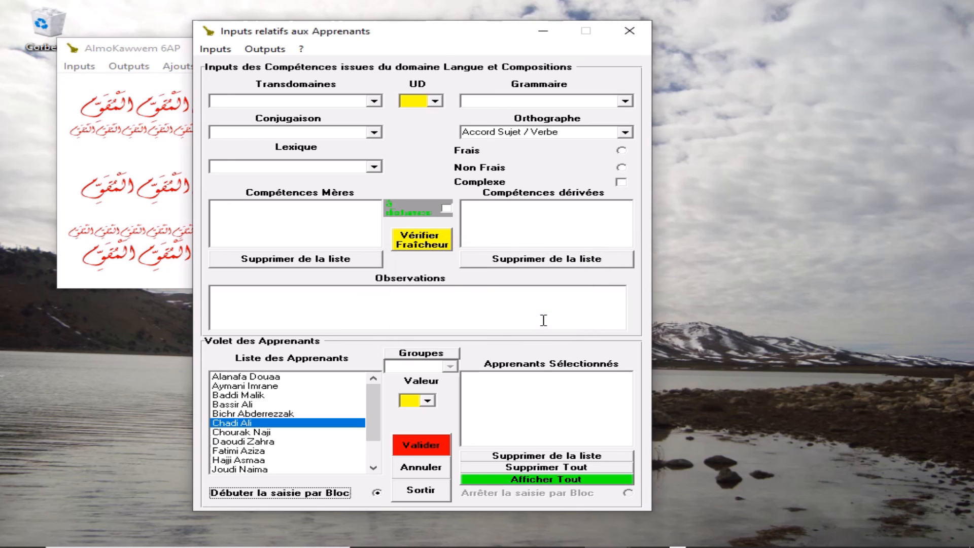